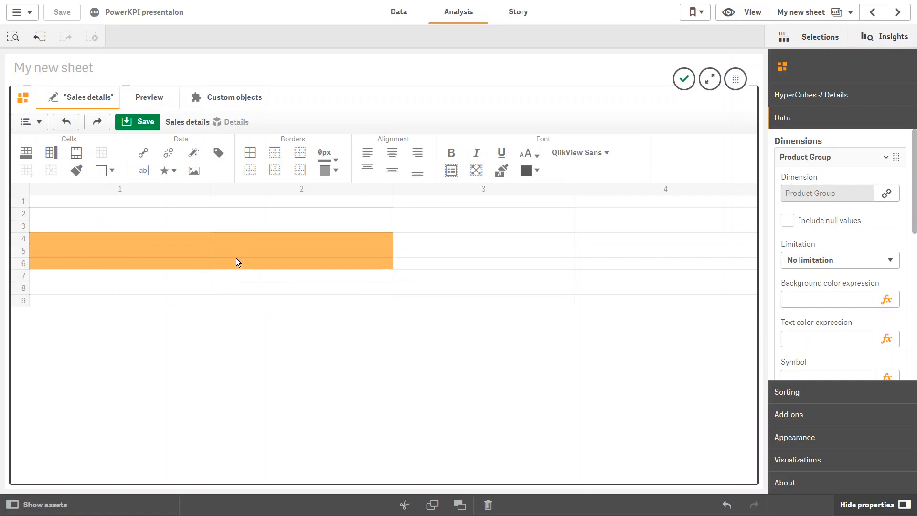
# - Merge column 3 rows 4–5, column 4 rows 4–6, columns 1–2 rows 7–8, column 3 rows 7–8, and column 4 rows 7–9
pyautogui.moveTo(436, 242); pyautogui.dragTo(435, 251)
pyautogui.moveTo(592, 238); pyautogui.dragTo(594, 258)
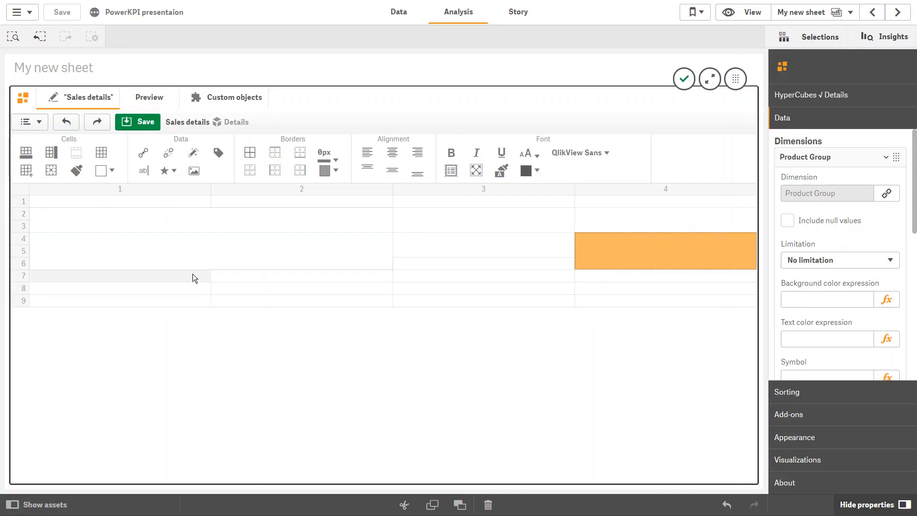
pyautogui.moveTo(193, 275); pyautogui.dragTo(270, 287)
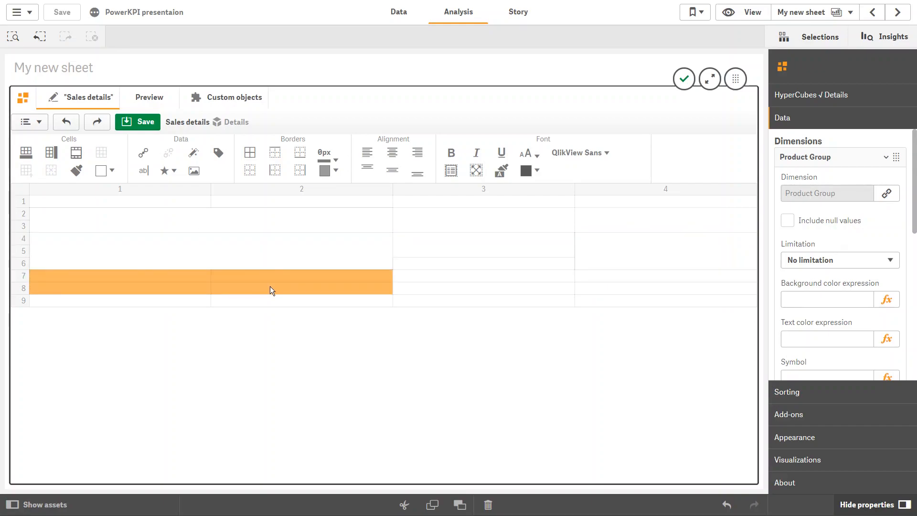
pyautogui.moveTo(428, 277); pyautogui.dragTo(427, 290)
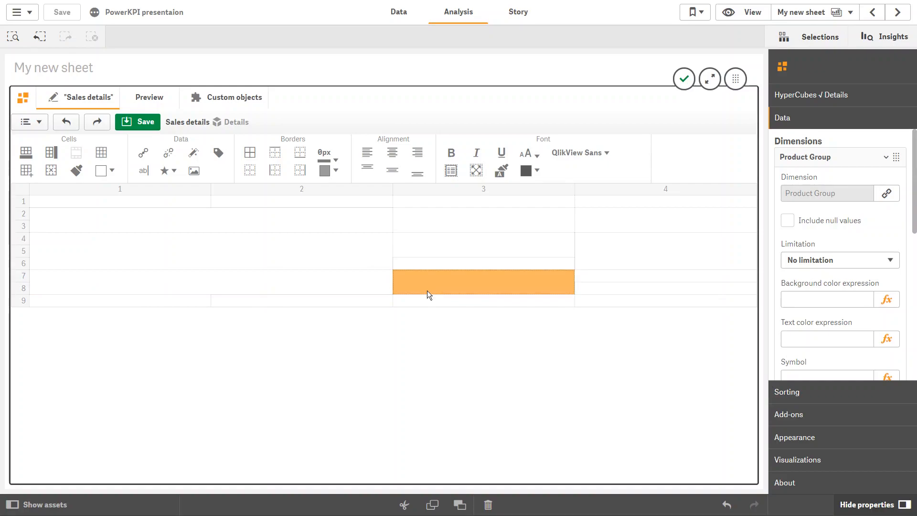
pyautogui.moveTo(588, 279); pyautogui.dragTo(597, 300)
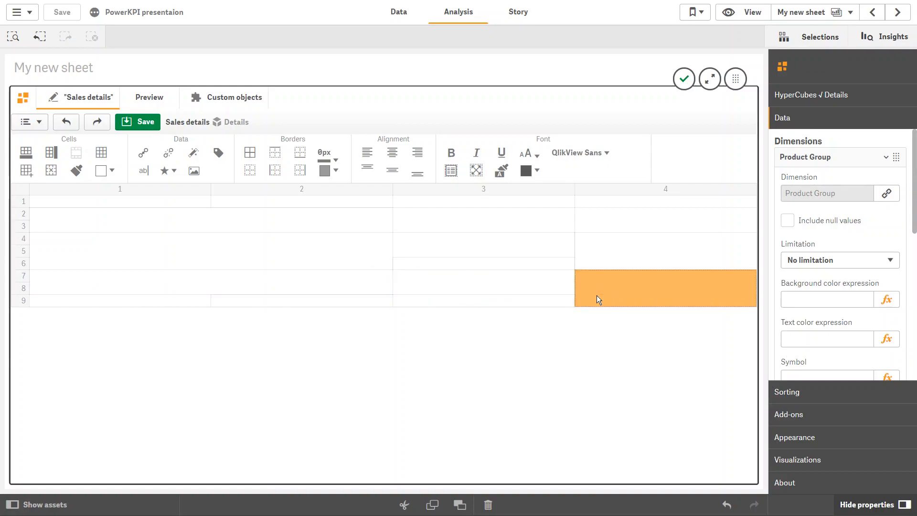
# - Bind the Product Group, SALES YTD and ± SALES % labels to the three header cells in rows 2–3
pyautogui.click(142, 153)
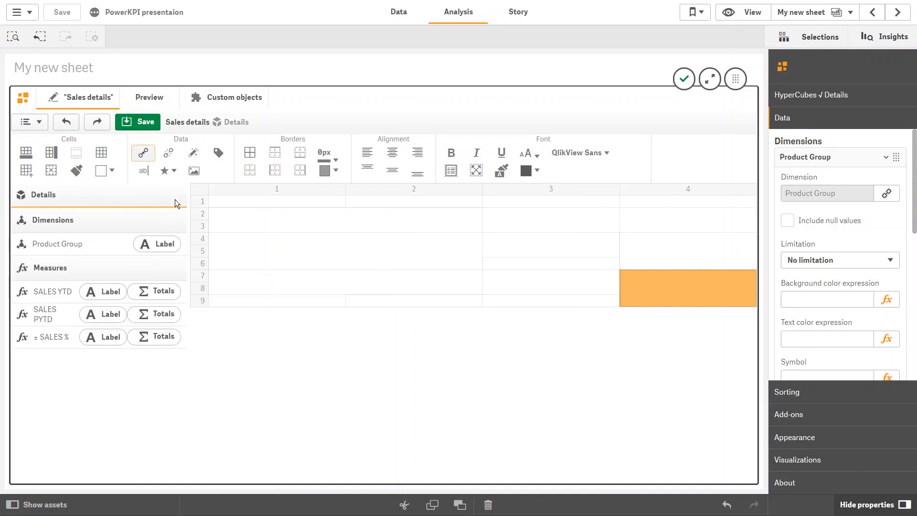
pyautogui.click(222, 216)
pyautogui.click(162, 245)
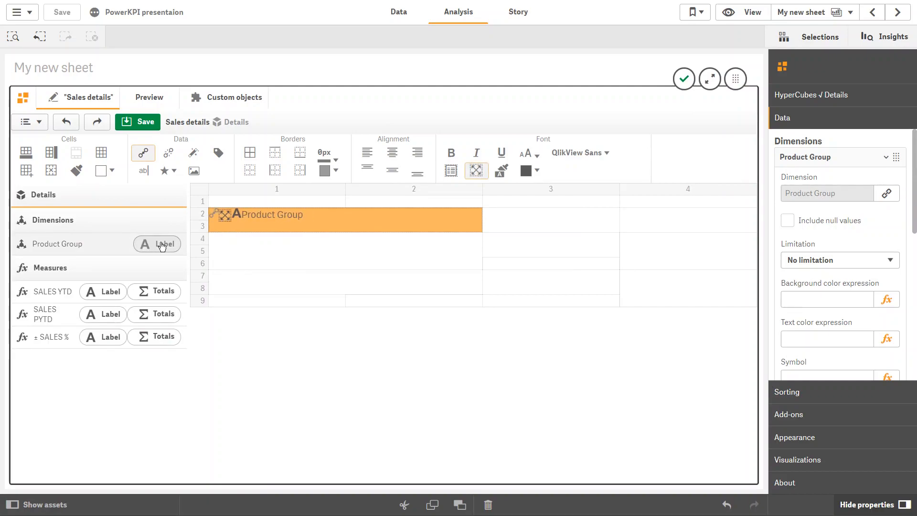
pyautogui.click(507, 224)
pyautogui.click(106, 292)
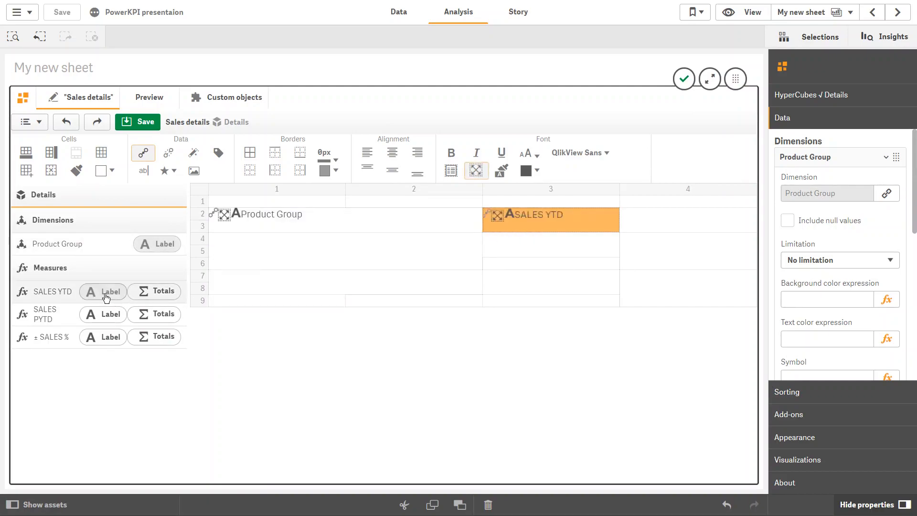
pyautogui.click(654, 216)
pyautogui.click(105, 336)
# - Enter TOTALS in the merged cell of rows 4–6, columns 1–2, and fit the text to the cell
pyautogui.click(309, 257)
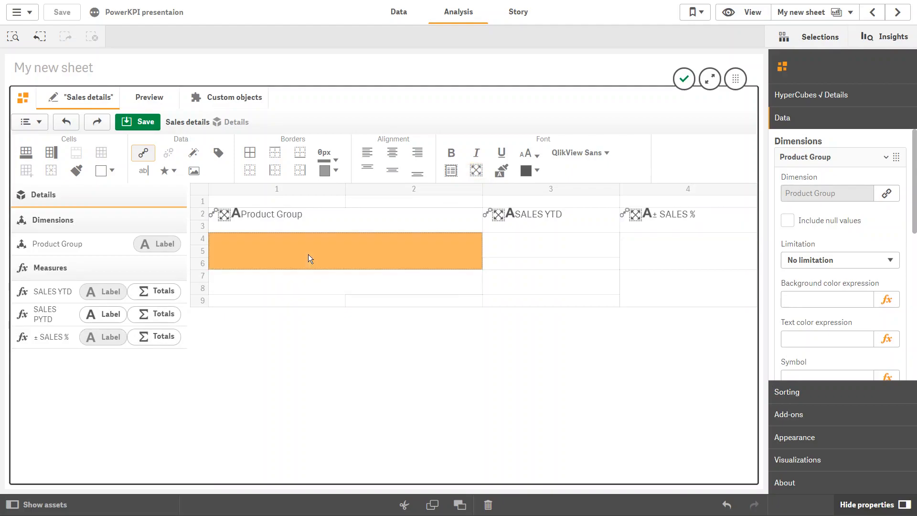
pyautogui.click(146, 171)
pyautogui.write('TOTALS')
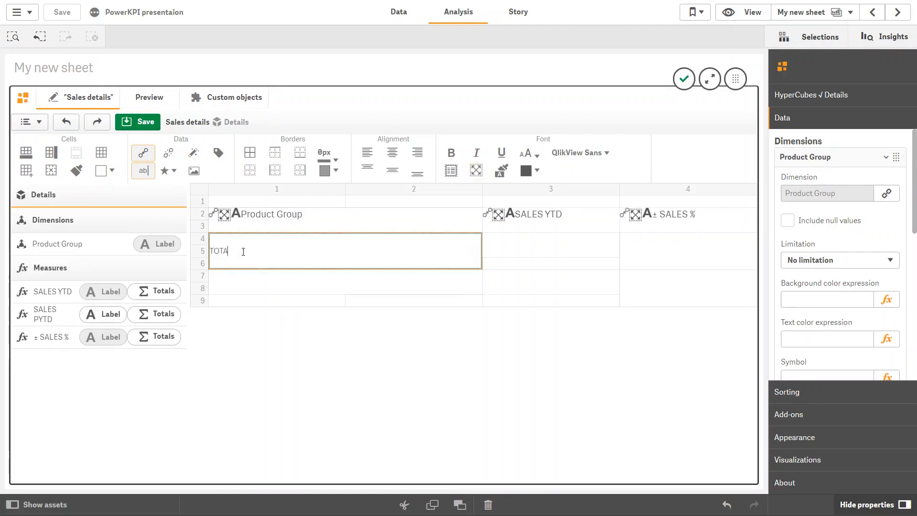
pyautogui.press('Return')
pyautogui.click(476, 171)
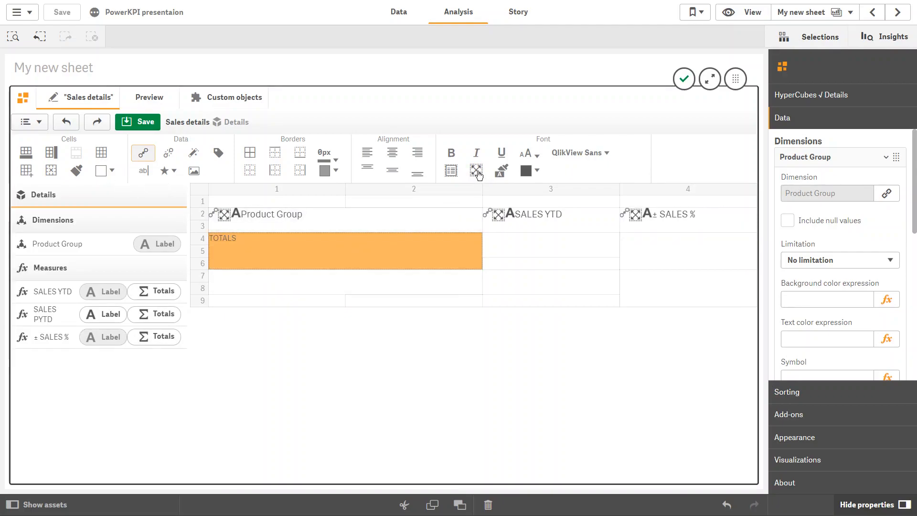
pyautogui.click(503, 243)
pyautogui.click(53, 291)
pyautogui.click(517, 262)
pyautogui.click(498, 242)
pyautogui.press('Delete')
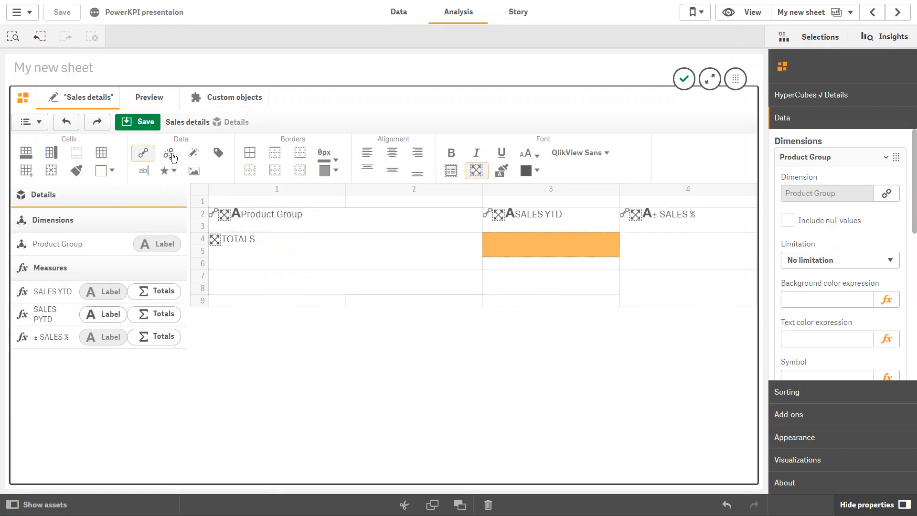
# - Bind the SALES YTD and SALES PYTD totals to column 3, rows 4–5 and 6, and the ± SALES % total to column 4, rows 4–6
pyautogui.click(154, 292)
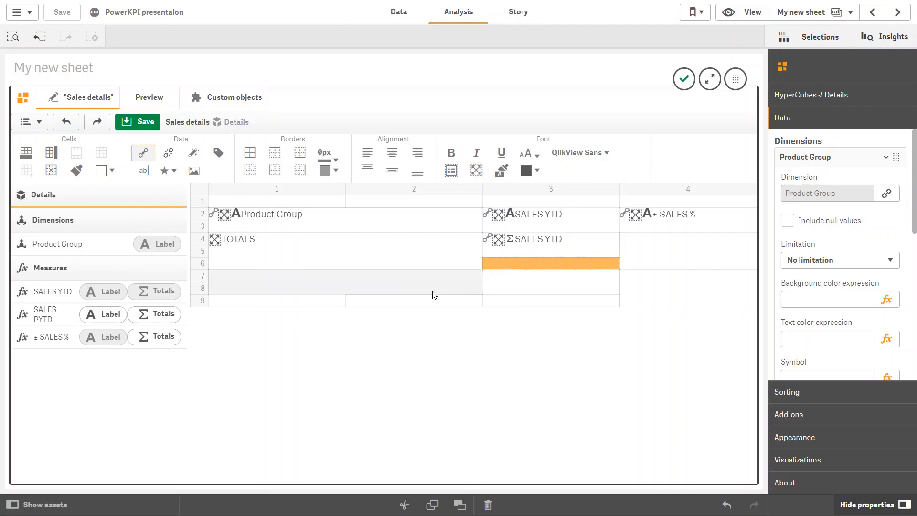
pyautogui.click(168, 315)
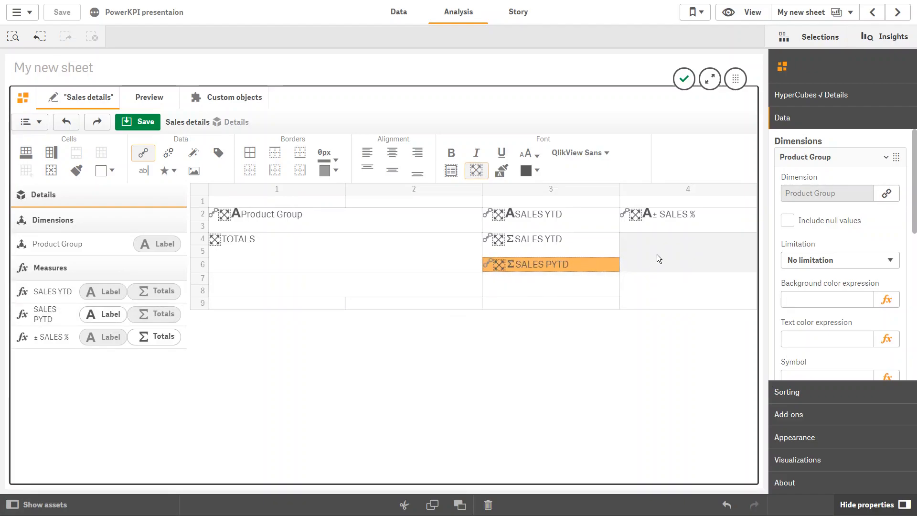
pyautogui.click(657, 254)
pyautogui.click(170, 339)
# - Bind the Product Group dimension and the SALES YTD, SALES PYTD and ± SALES % measures to the detail cells in rows 7–9
pyautogui.click(280, 283)
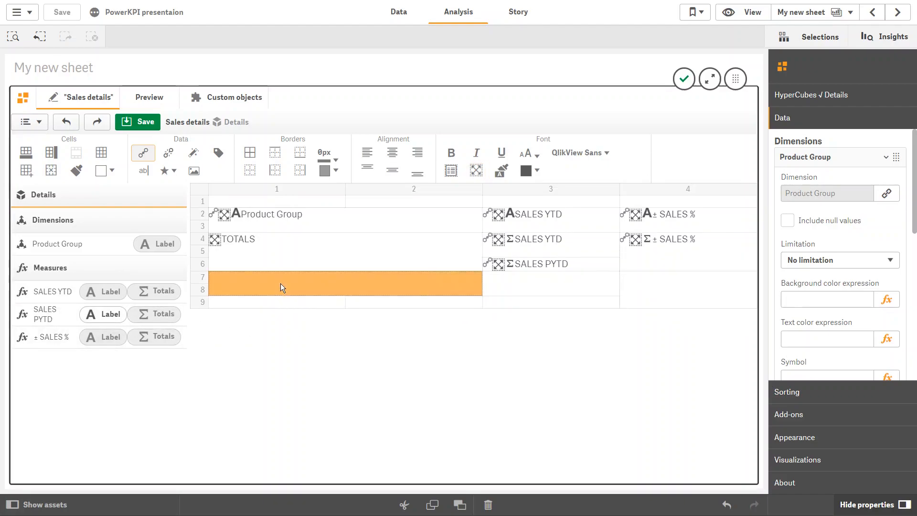
pyautogui.click(56, 246)
pyautogui.click(509, 279)
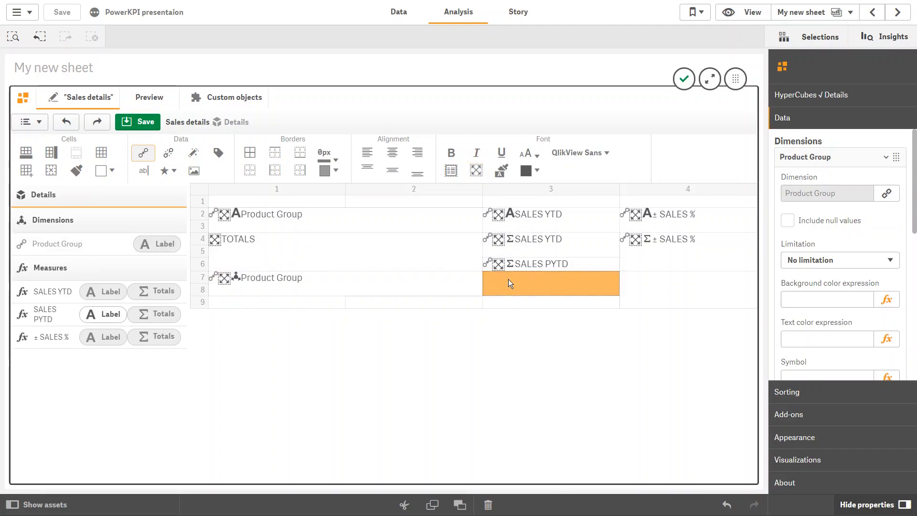
pyautogui.click(46, 292)
pyautogui.click(549, 303)
pyautogui.click(44, 314)
pyautogui.click(655, 304)
pyautogui.click(41, 341)
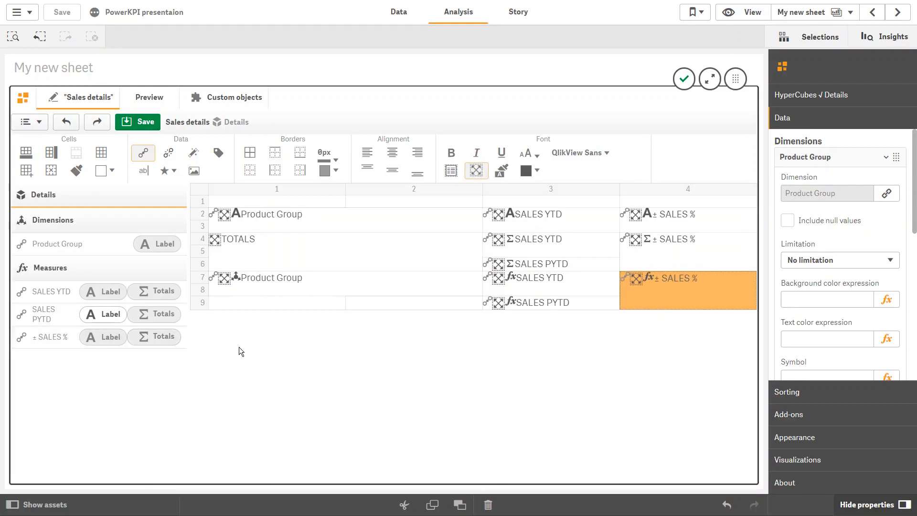
# - Merge columns 1 and 2 of row 9 and preview the saved template
pyautogui.click(285, 302)
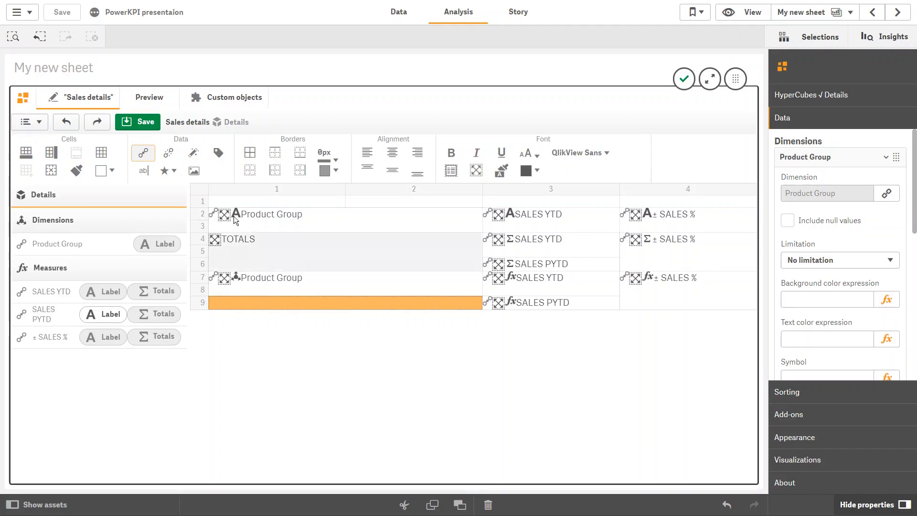
pyautogui.click(147, 123)
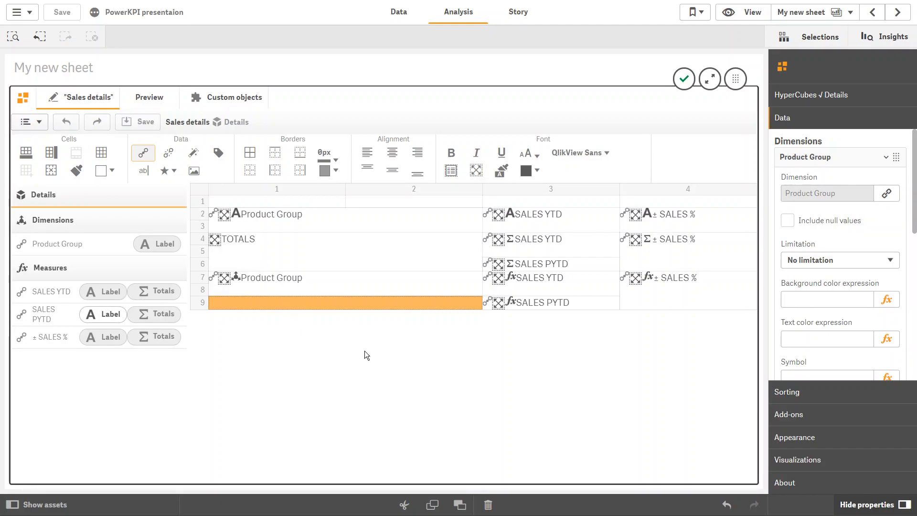
pyautogui.click(149, 98)
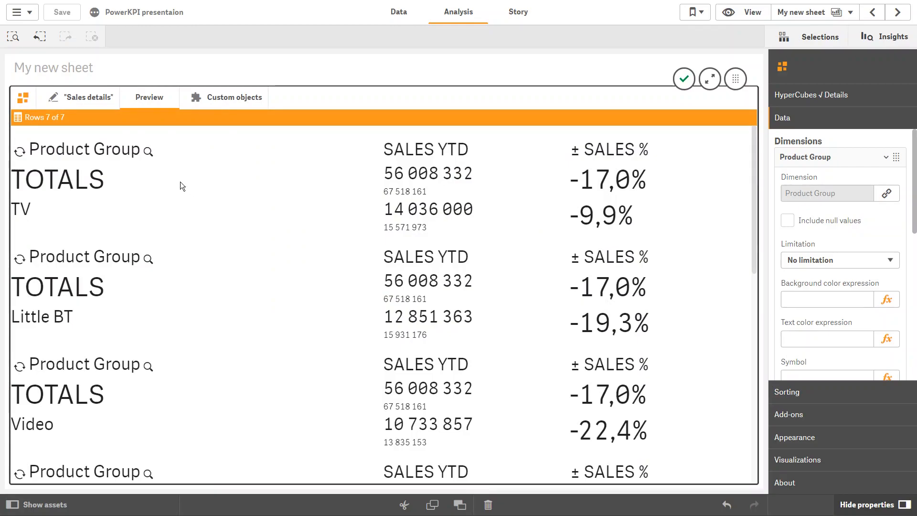
# - Tag rows 7–9 of the Sales details template as Rows and preview the table
pyautogui.click(83, 99)
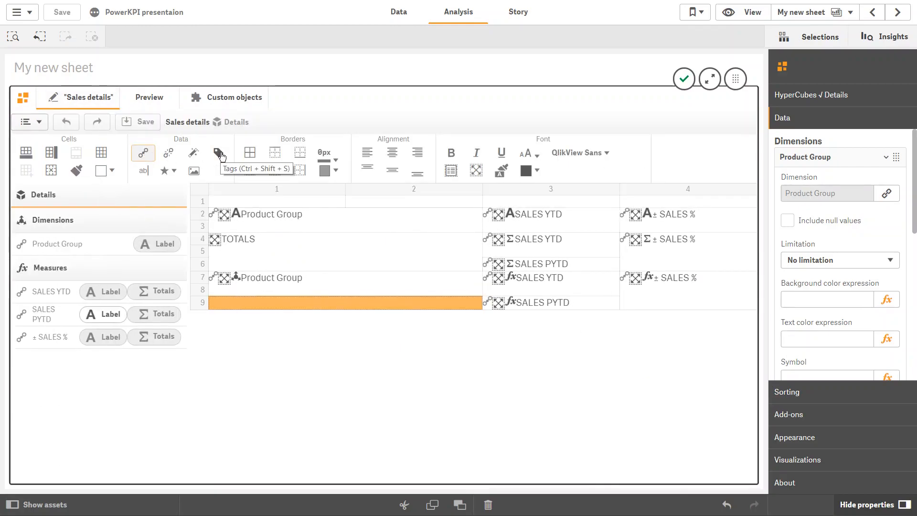
pyautogui.click(221, 155)
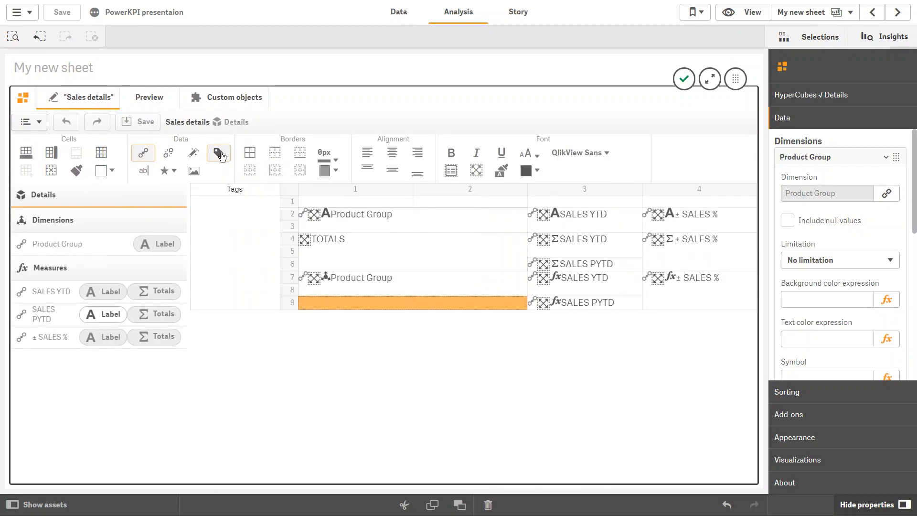
pyautogui.click(290, 289)
pyautogui.moveTo(290, 291); pyautogui.dragTo(292, 302)
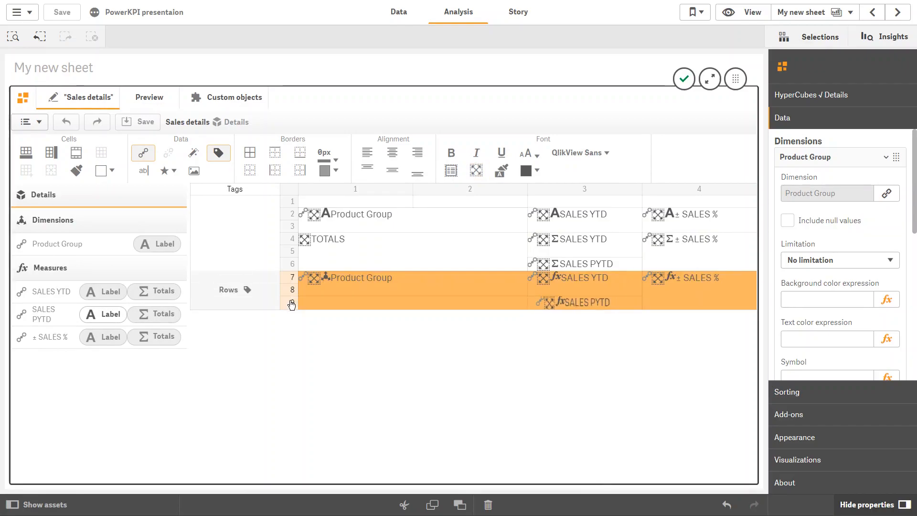
pyautogui.click(227, 293)
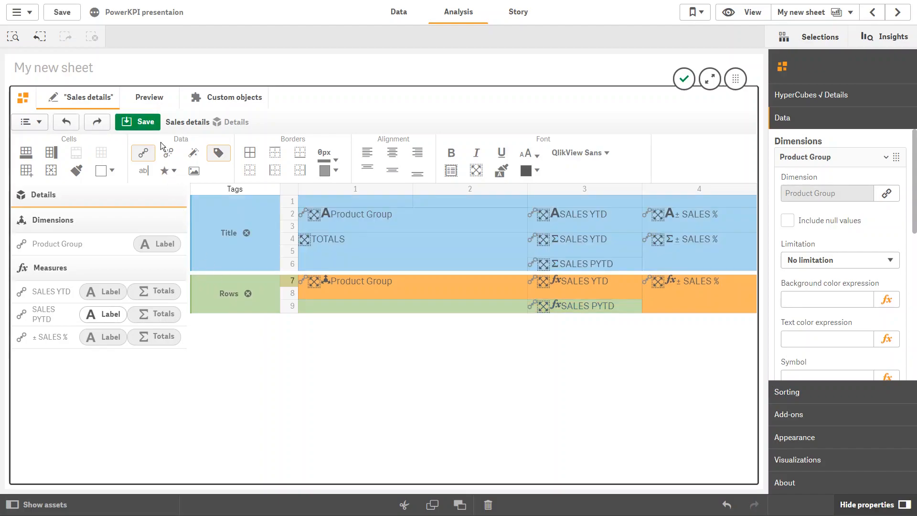
pyautogui.click(147, 101)
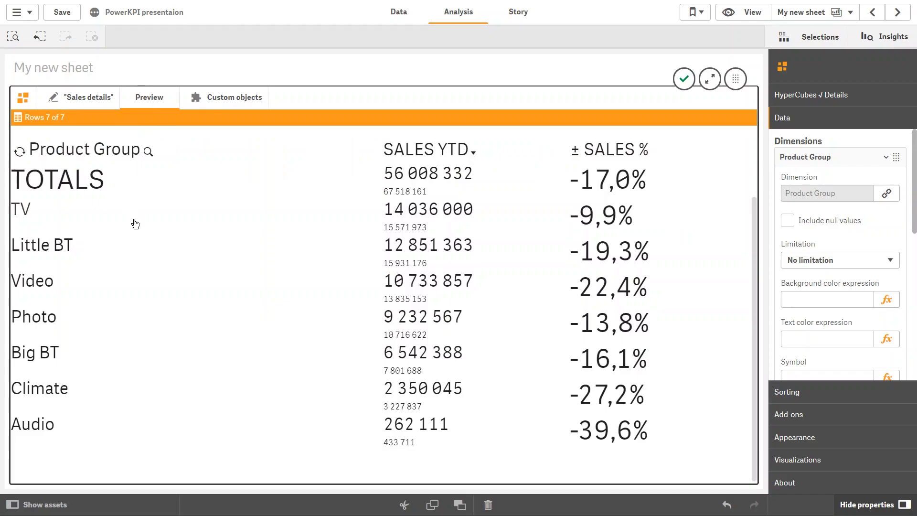
# - Return to editing the Sales details template and hide its row tags and data bindings
pyautogui.click(81, 97)
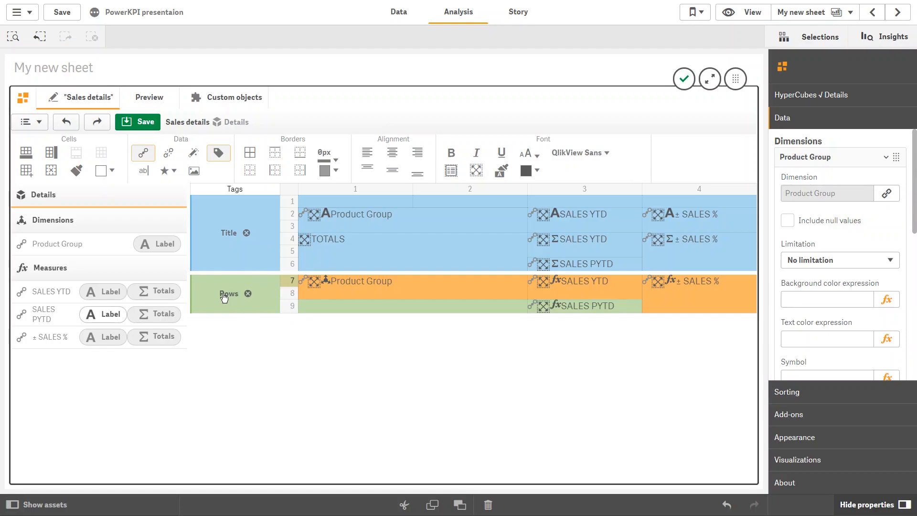
pyautogui.click(220, 154)
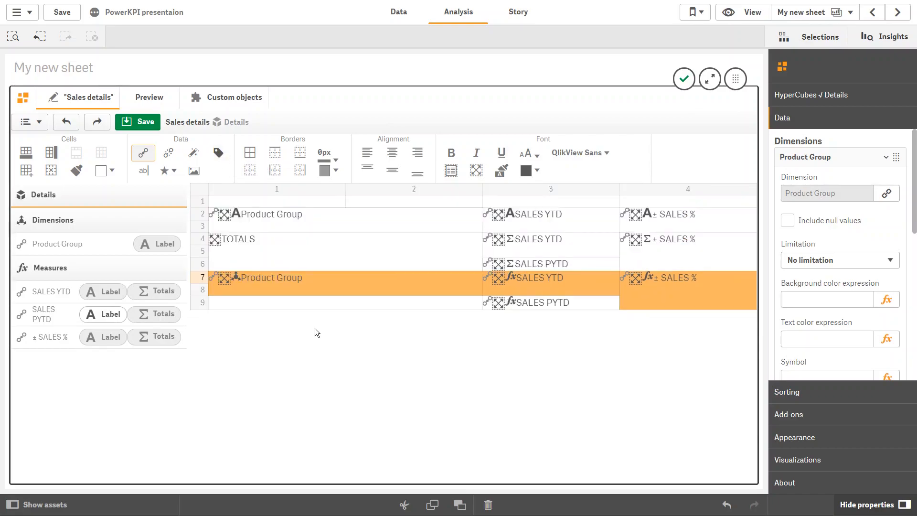
pyautogui.click(147, 156)
# - Enter the text "Back to KPIs" in the cell at row 1, column 1
pyautogui.click(113, 201)
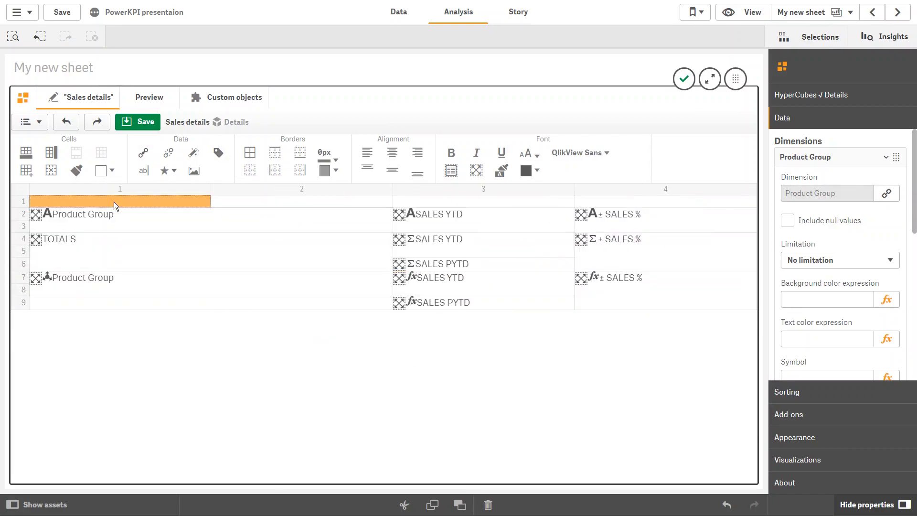
pyautogui.click(143, 170)
pyautogui.write('Back to KPIs')
pyautogui.press('Return')
# - Add the back-arrow LUI icon to the "Back to KPIs" cell and fit its content to the cell
pyautogui.click(165, 171)
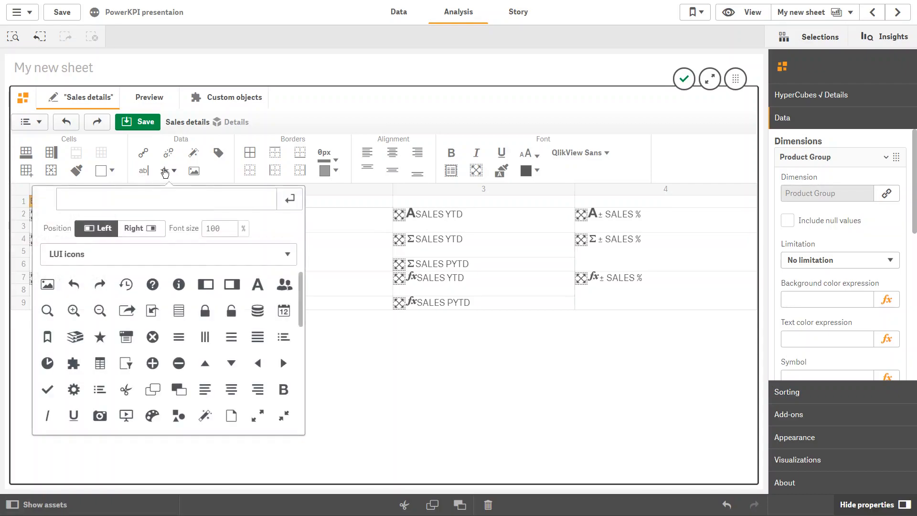
pyautogui.click(72, 285)
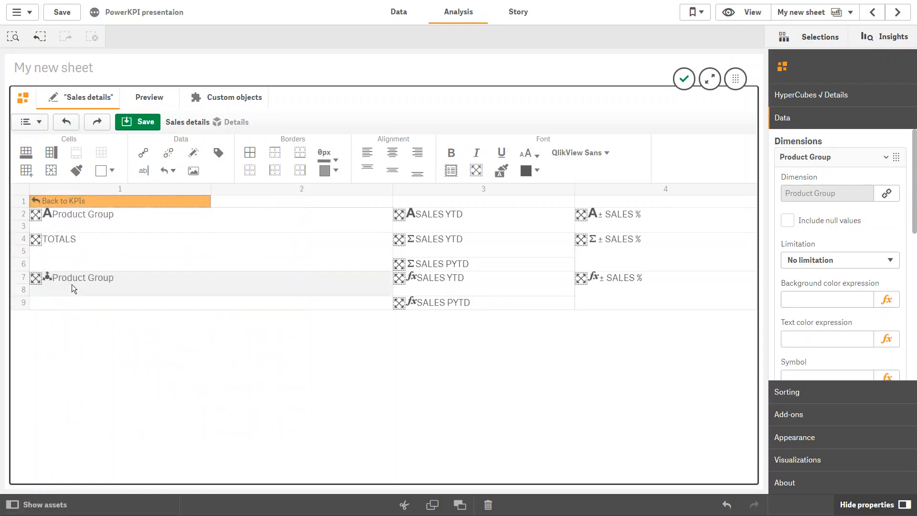
pyautogui.click(476, 170)
# - Align the header row vertically to the middle, center the SALES YTD and ± SALES % labels horizontally, and save
pyautogui.click(149, 230)
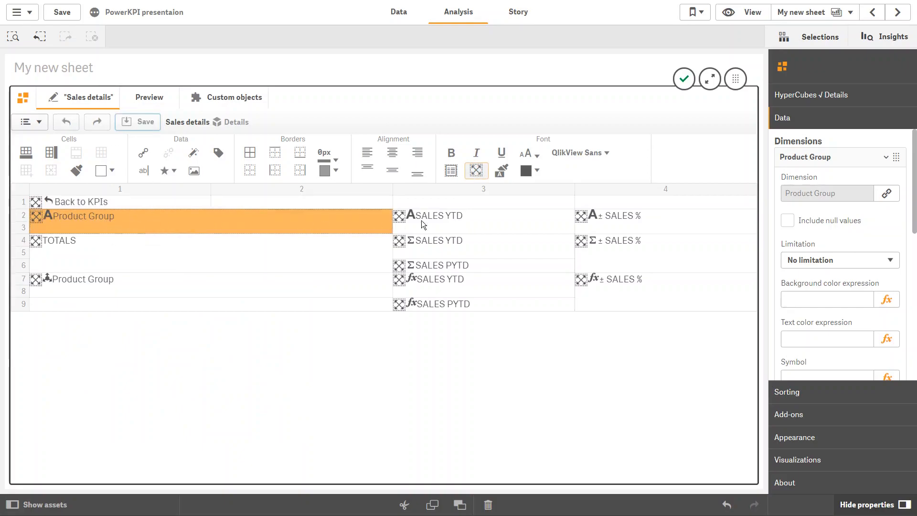
pyautogui.click(392, 171)
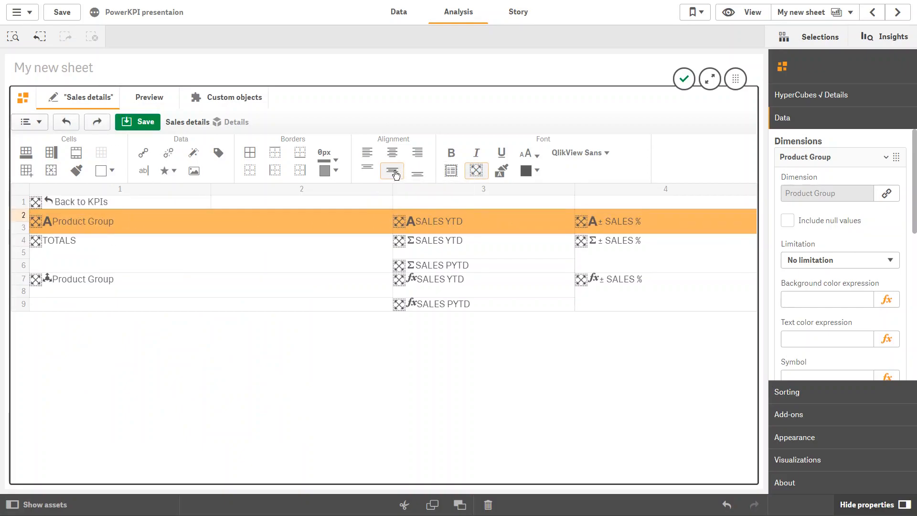
pyautogui.click(526, 222)
pyautogui.moveTo(526, 225); pyautogui.dragTo(621, 224)
pyautogui.click(392, 152)
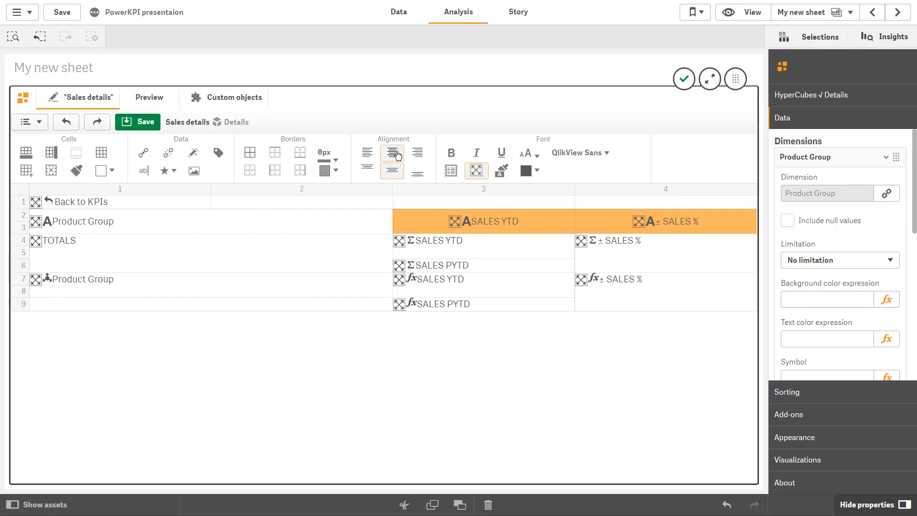
pyautogui.click(136, 124)
# - Middle-align the TOTALS row vertically, right-align its SALES YTD and SALES PYTD values, and center its ± SALES % value
pyautogui.click(94, 247)
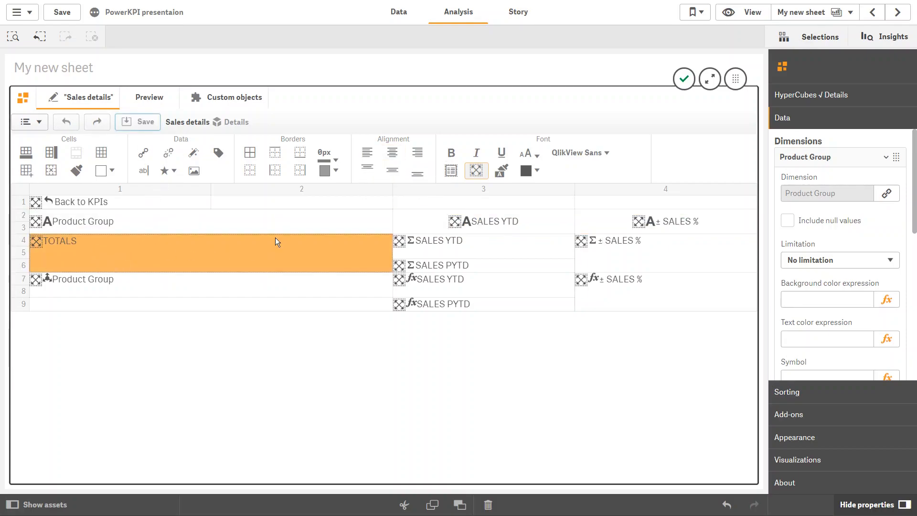
pyautogui.click(392, 170)
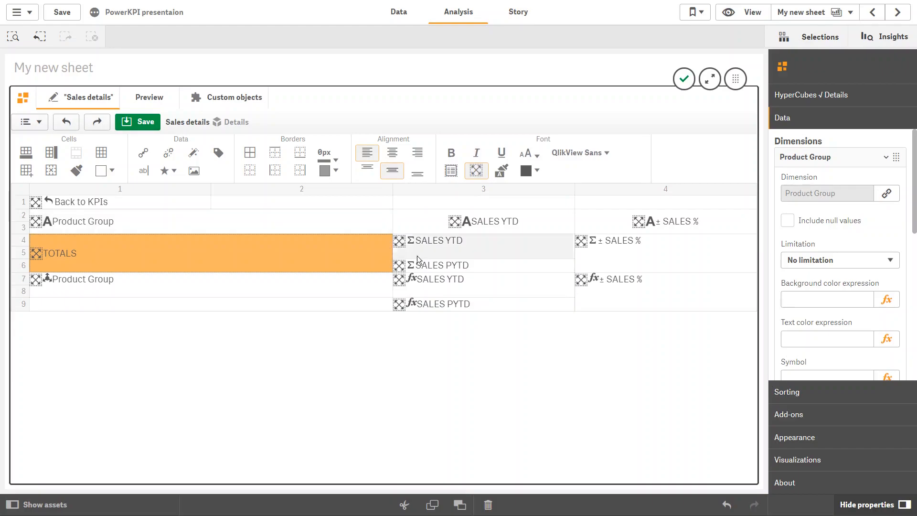
pyautogui.moveTo(433, 255); pyautogui.dragTo(607, 256)
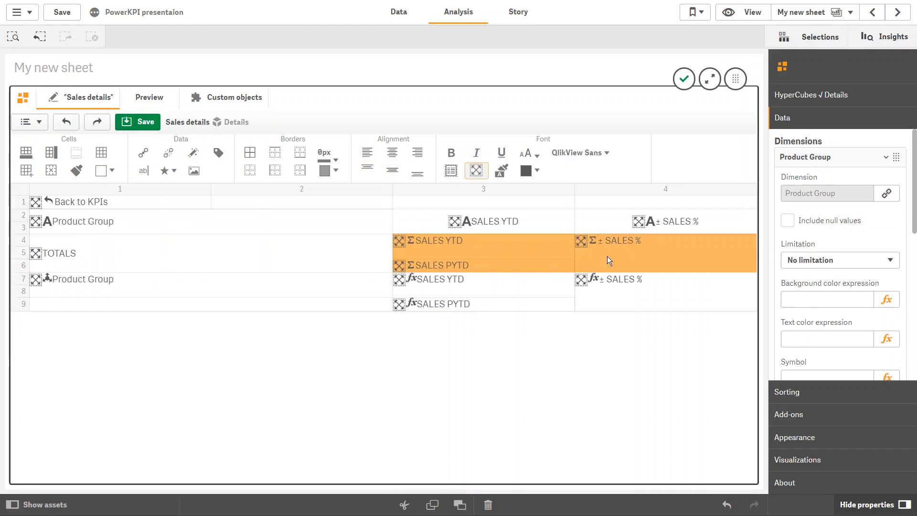
pyautogui.click(392, 173)
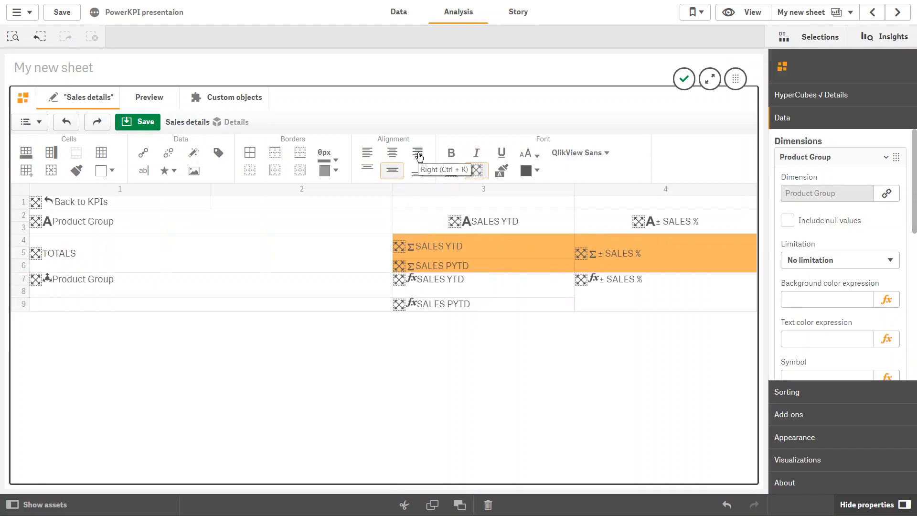
pyautogui.click(417, 153)
pyautogui.click(668, 256)
pyautogui.click(393, 153)
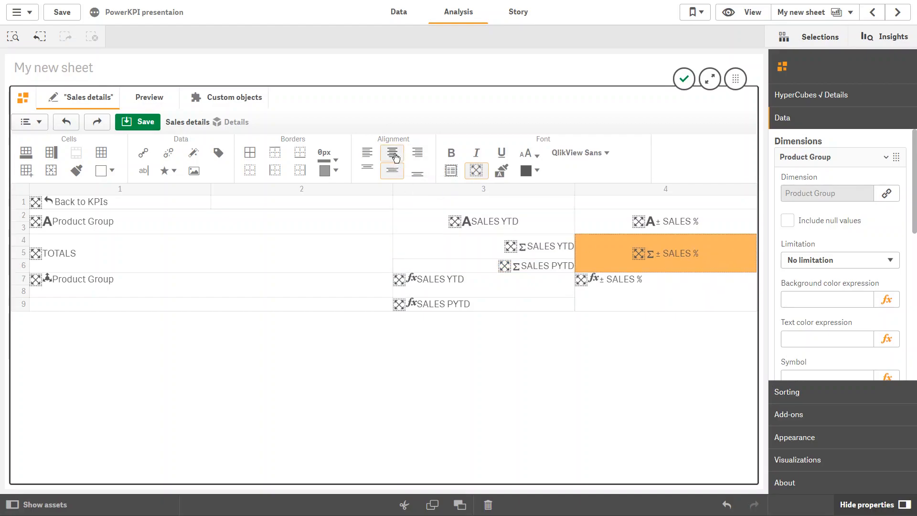
# - In rows 7–9, right-align SALES YTD and SALES PYTD, center ± SALES %, middle-align all three vertically, and check the preview
pyautogui.moveTo(477, 282); pyautogui.dragTo(478, 304)
pyautogui.click(391, 170)
pyautogui.click(418, 153)
pyautogui.click(584, 278)
pyautogui.click(392, 171)
pyautogui.click(391, 152)
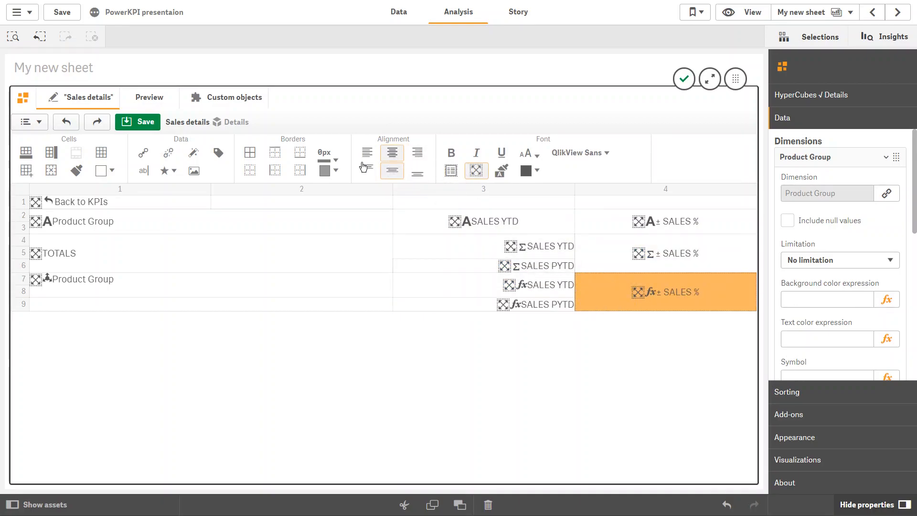
pyautogui.click(149, 99)
pyautogui.click(96, 102)
# - Fill the header row with the background color F5BB40 and check it in the preview
pyautogui.moveTo(95, 221); pyautogui.dragTo(663, 222)
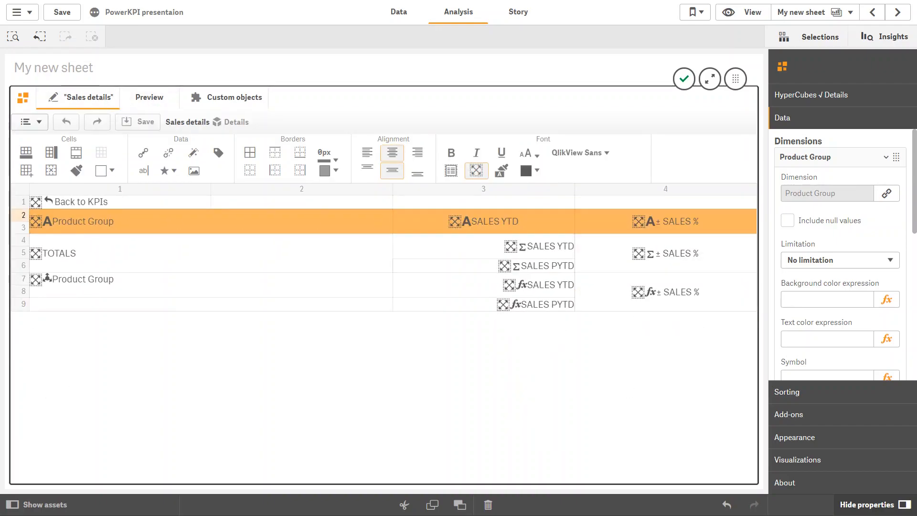
pyautogui.click(108, 170)
pyautogui.click(61, 310)
pyautogui.write('F5BB40')
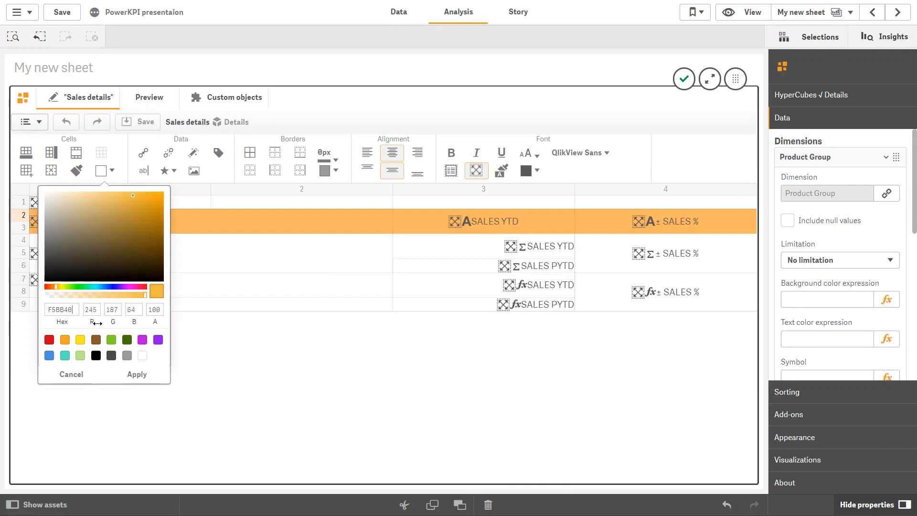
pyautogui.click(136, 374)
pyautogui.click(148, 98)
pyautogui.click(91, 101)
# - Fill the TOTALS row with a lighter, semi-transparent shade of F5BB40
pyautogui.moveTo(123, 254); pyautogui.dragTo(576, 266)
pyautogui.click(106, 170)
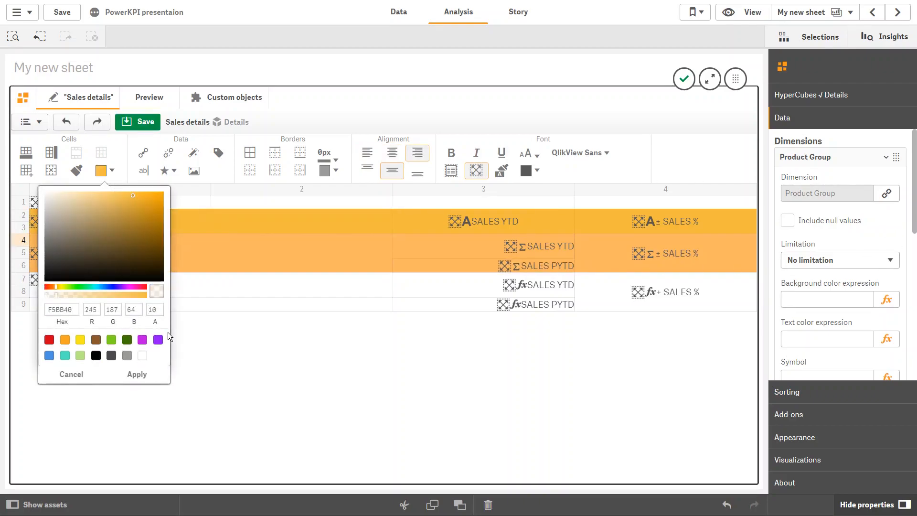
pyautogui.click(137, 374)
# - Select the Product Group, SALES YTD and ± SALES % cells in rows 7–9 and set their font color to blue 1D23A8
pyautogui.click(256, 289)
pyautogui.click(94, 101)
pyautogui.click(94, 104)
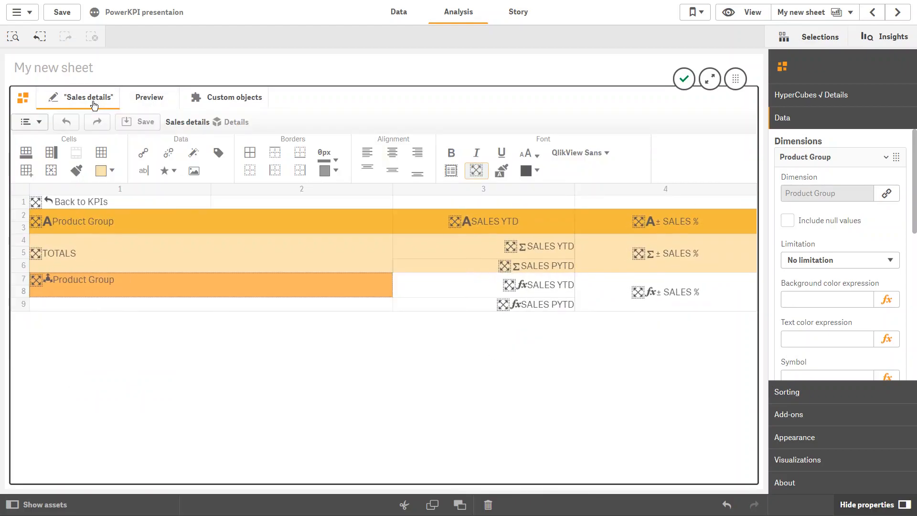
pyautogui.click(610, 288)
pyautogui.click(527, 172)
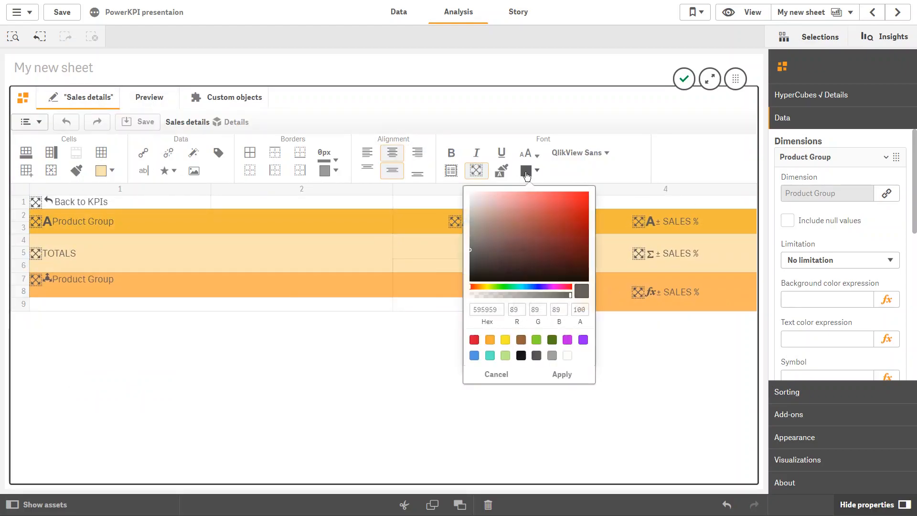
pyautogui.click(569, 223)
pyautogui.click(538, 287)
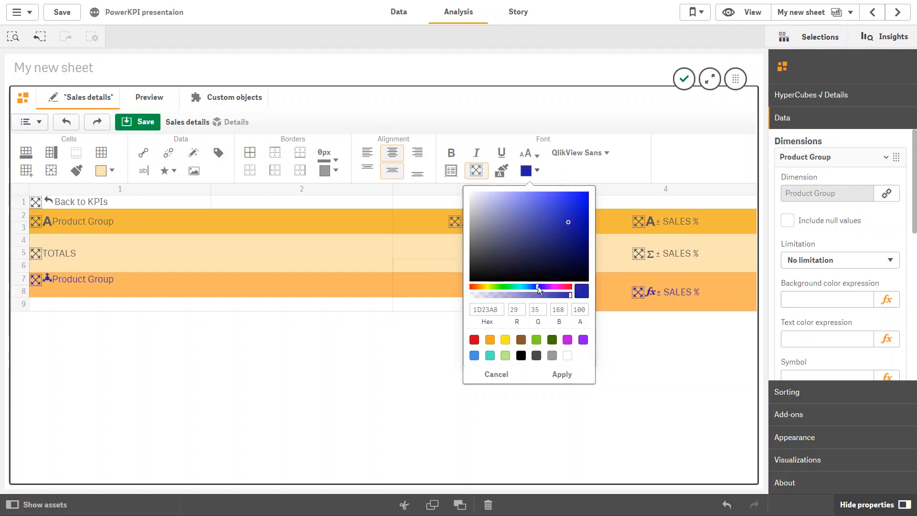
pyautogui.click(566, 374)
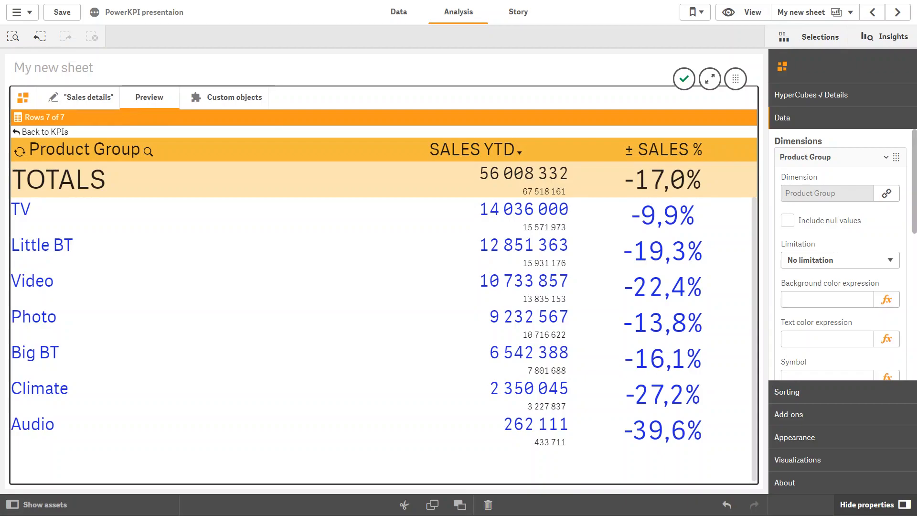
# - Change the font color of the selected Product Group, SALES YTD and ± SALES % cells to 006580
pyautogui.click(87, 126)
pyautogui.click(536, 170)
pyautogui.hotkey('ctrl', 'v')
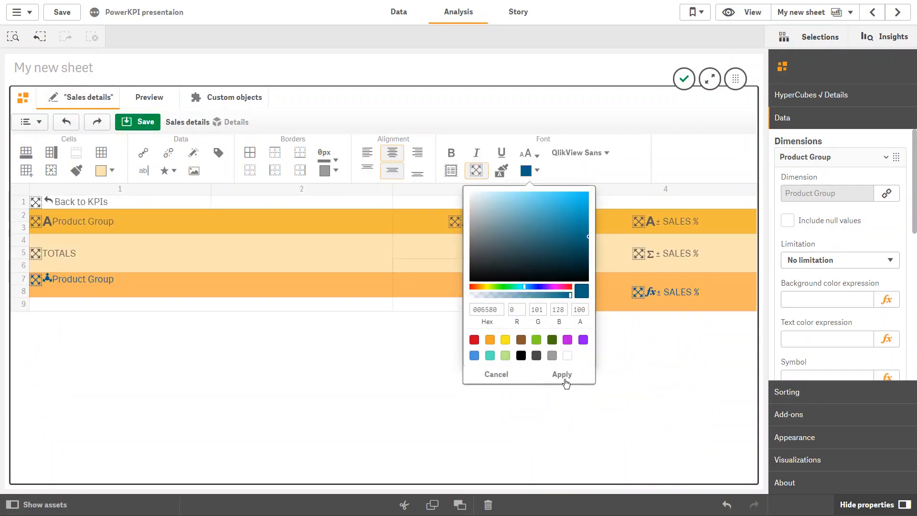
pyautogui.click(565, 377)
pyautogui.click(99, 98)
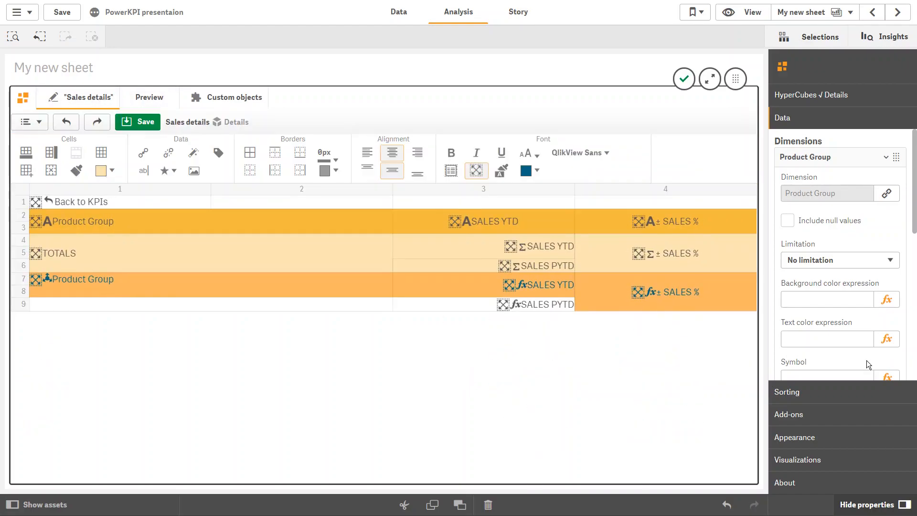
# - Add the down-arrow icon from Font Awesome Solid to the ± SALES % cell in the product group row
pyautogui.click(167, 171)
pyautogui.click(124, 273)
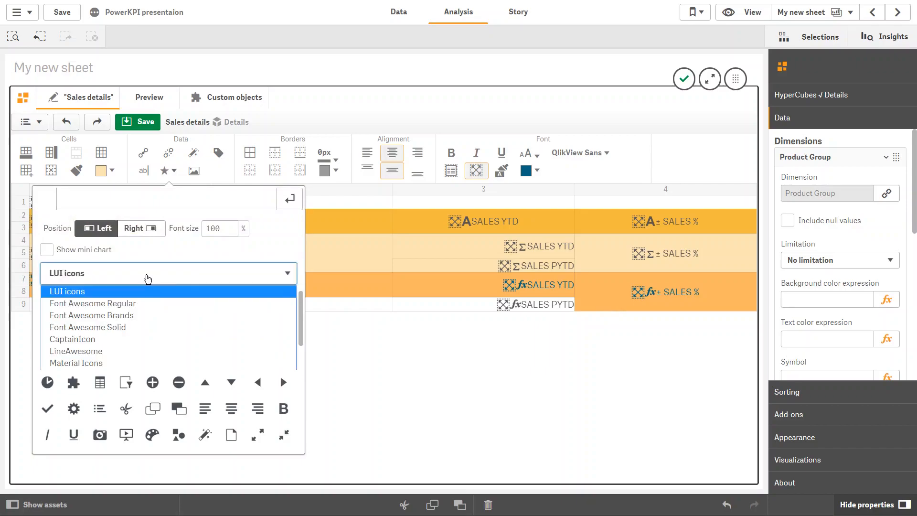
pyautogui.click(124, 326)
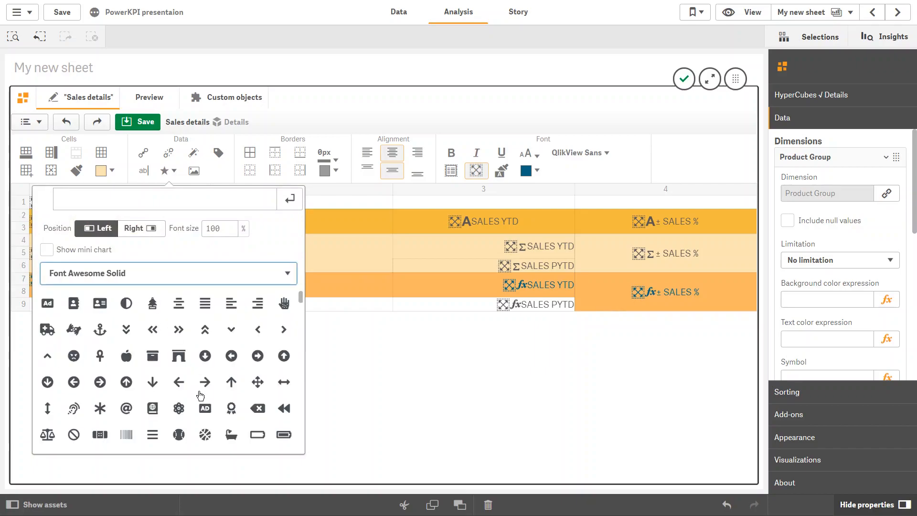
pyautogui.click(153, 382)
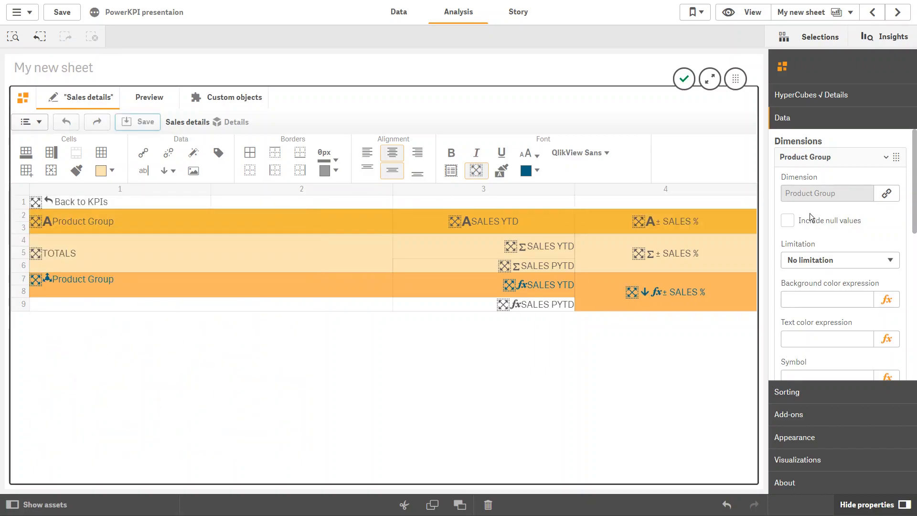
# - Check the Symbol expression of the ± SALES % measure and preview the table with its arrow symbols
pyautogui.click(861, 161)
pyautogui.scroll(-2, 843, 239)
pyautogui.click(845, 275)
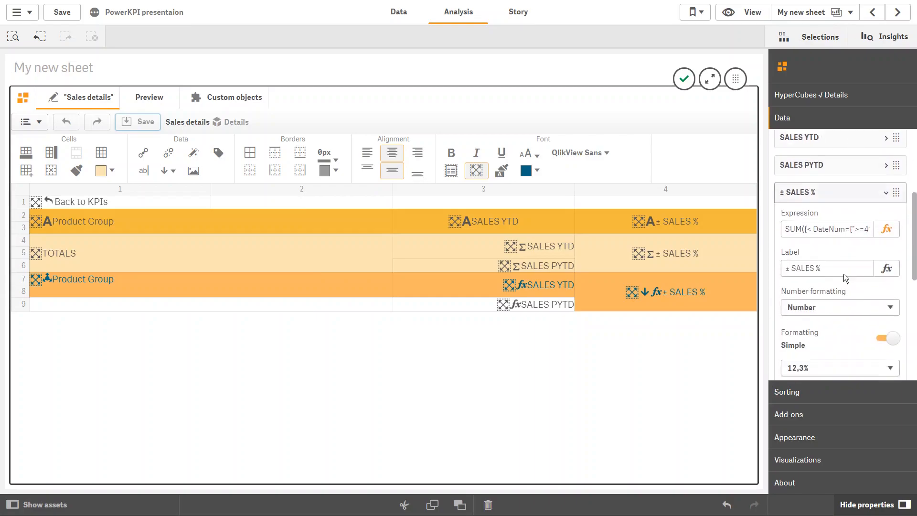
pyautogui.scroll(-4, 845, 277)
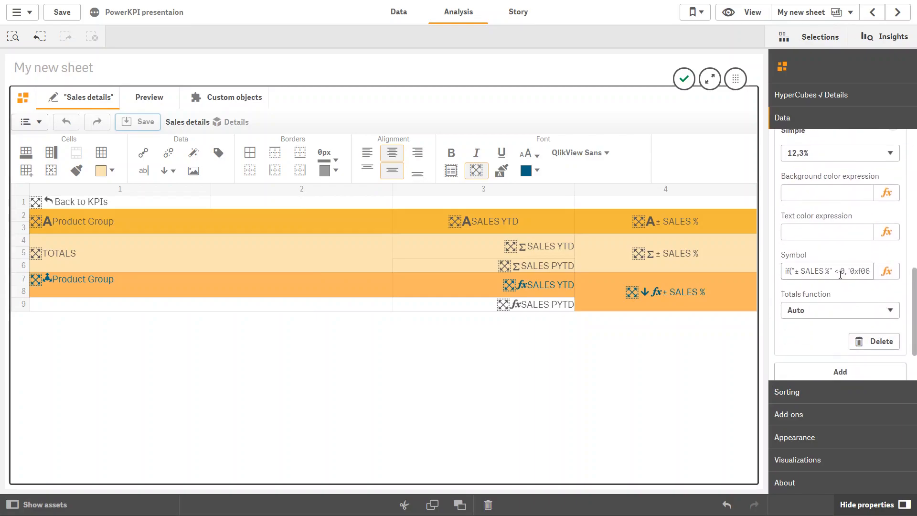
pyautogui.click(148, 97)
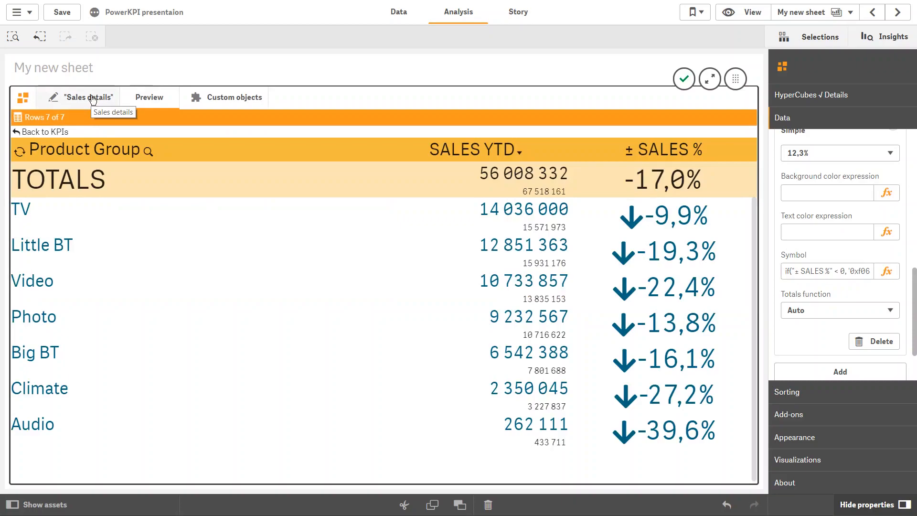
pyautogui.click(92, 99)
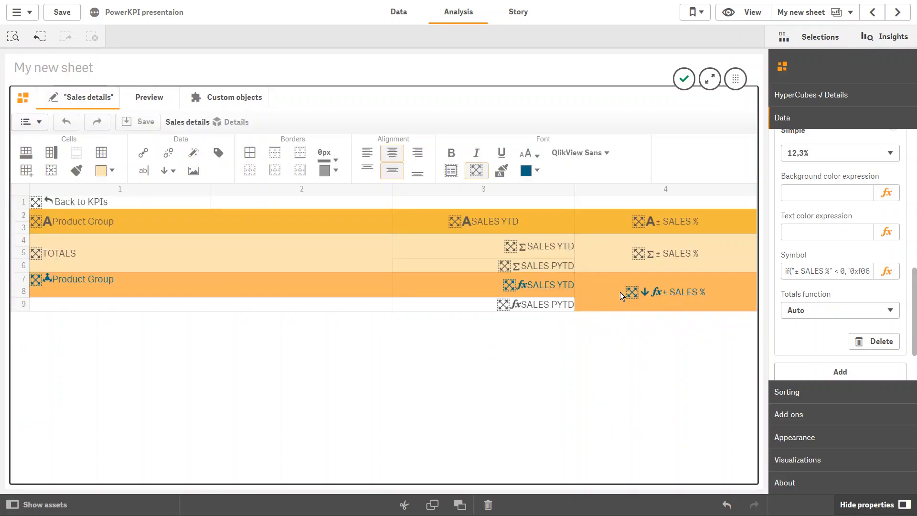
# - Add a Value color action to the ± SALES % product group cell, applying a Heatmap to the background color
pyautogui.click(620, 292)
pyautogui.click(194, 153)
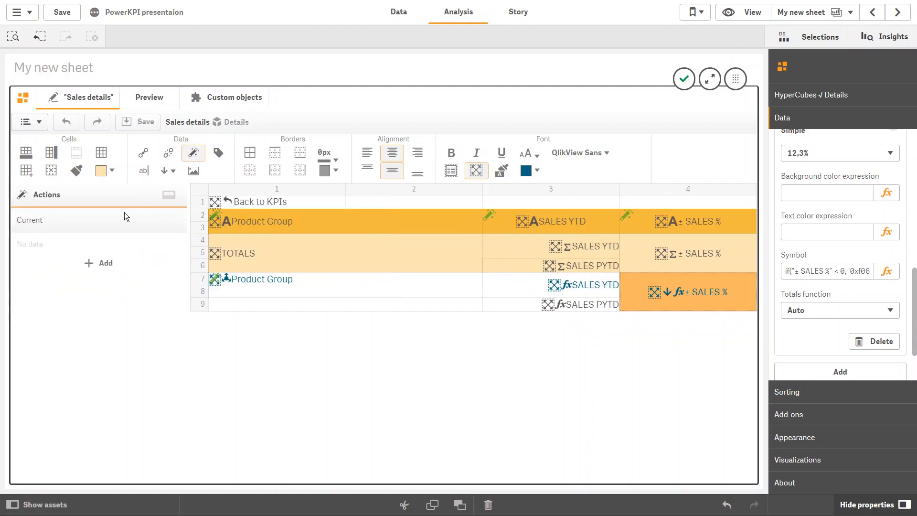
pyautogui.click(105, 265)
pyautogui.write('Value')
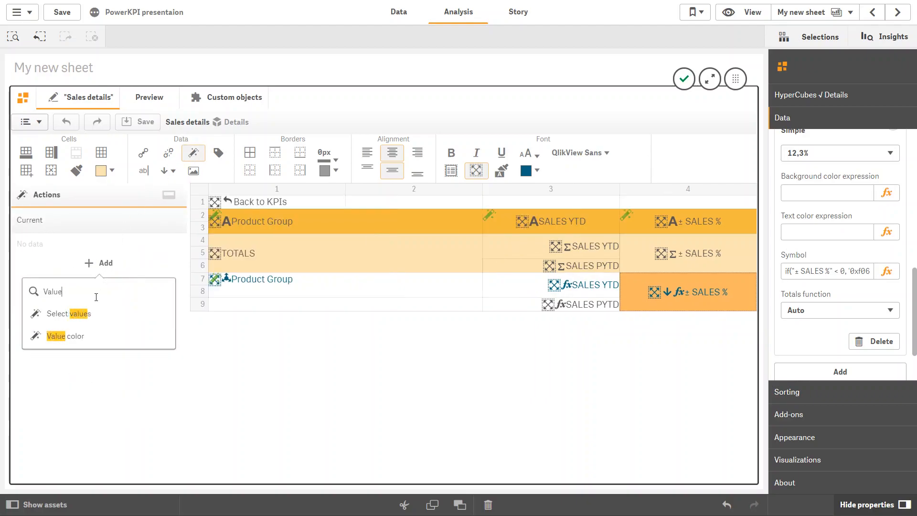
pyautogui.click(71, 336)
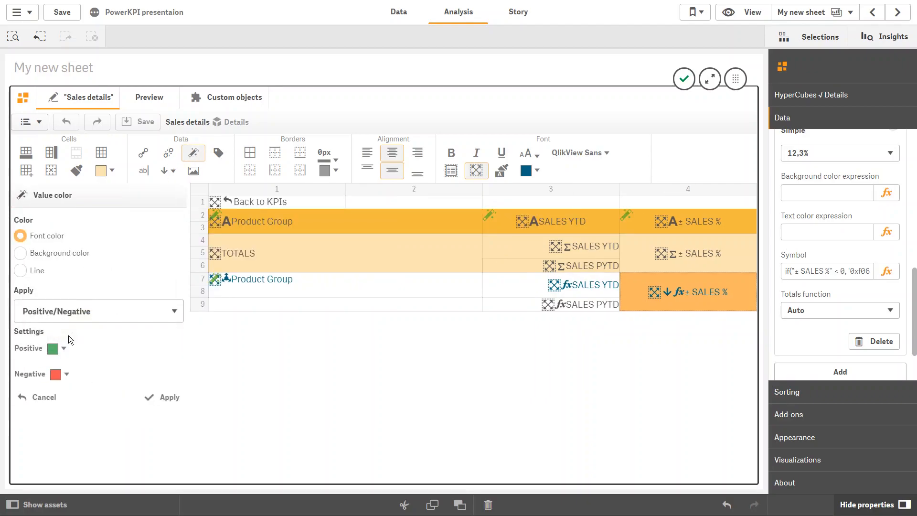
pyautogui.click(76, 310)
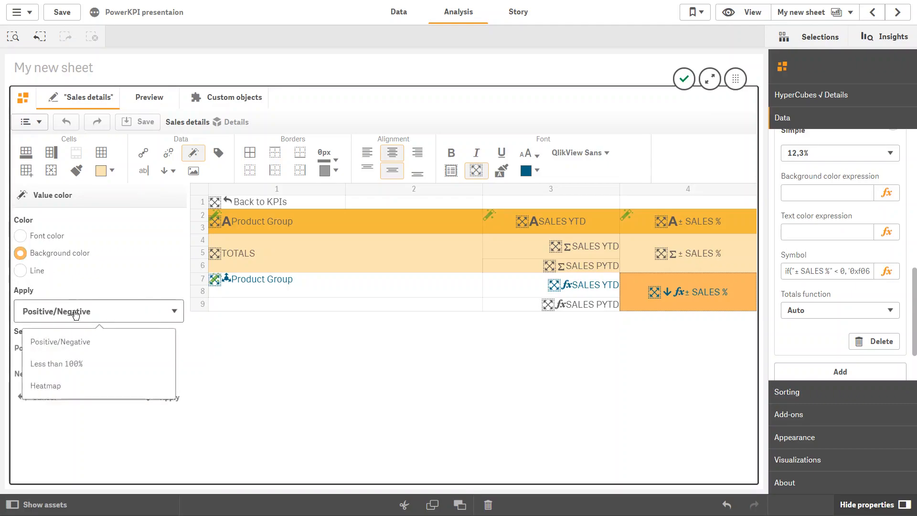
pyautogui.click(57, 385)
pyautogui.scroll(-2, 153, 313)
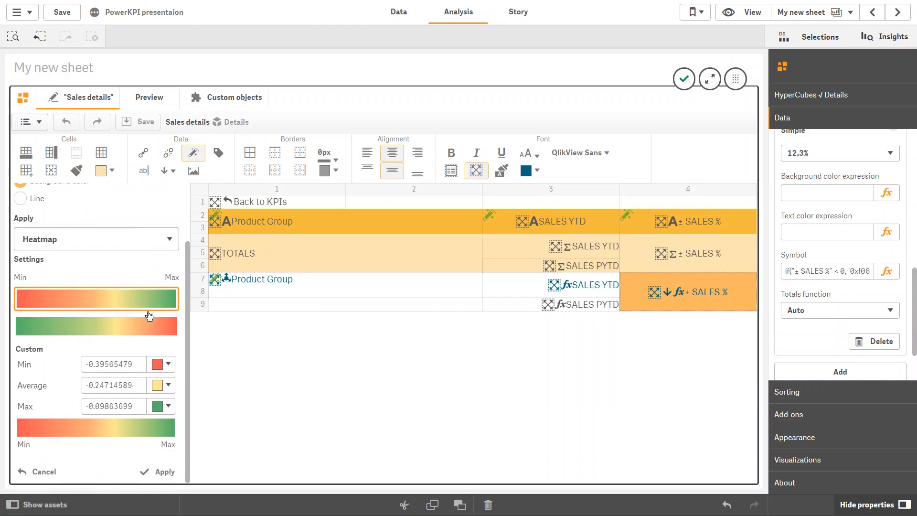
# - Switch to the custom heatmap range and set its minimum to -1, average to 0 and maximum to 1
pyautogui.click(49, 380)
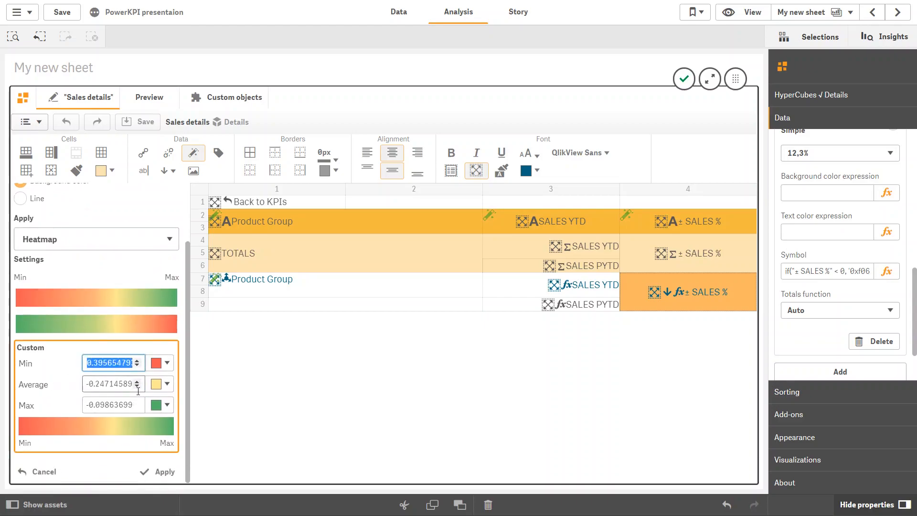
pyautogui.write('--1')
pyautogui.press('Tab')
pyautogui.write('0')
pyautogui.press('Tab')
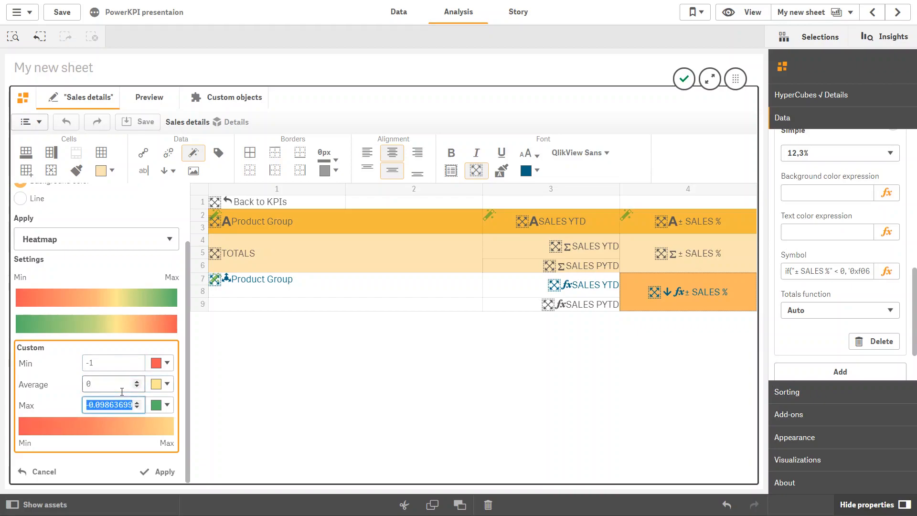
pyautogui.write('1')
# - Set the heatmap's average color to white (FFFFFF), apply the Value color action, and preview the table
pyautogui.click(174, 384)
pyautogui.click(198, 341)
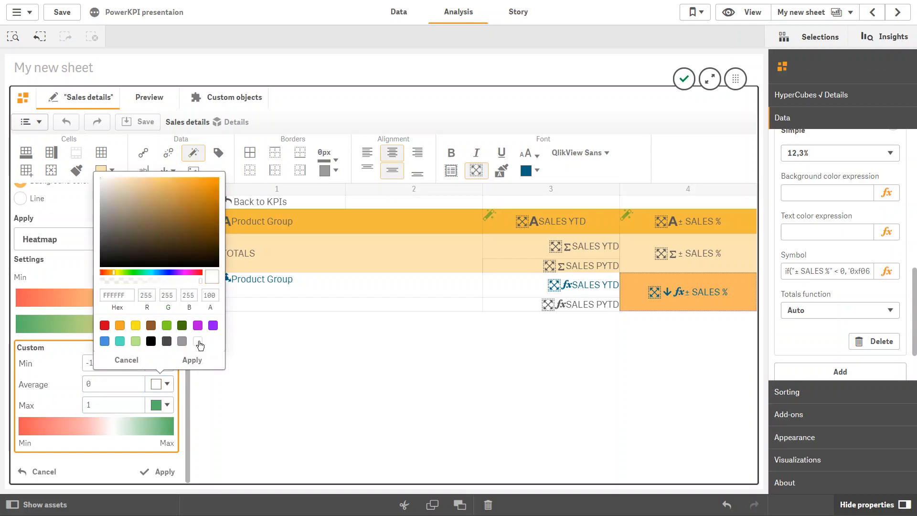
pyautogui.click(171, 377)
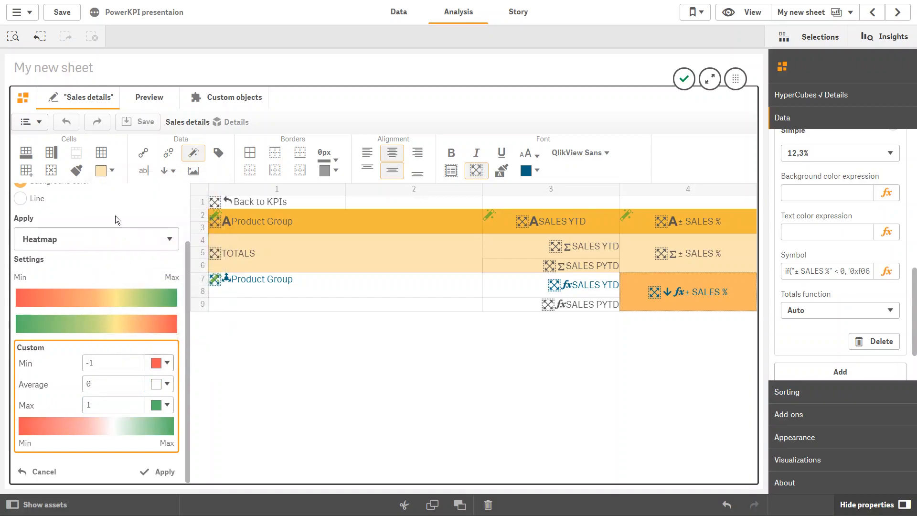
pyautogui.click(164, 473)
pyautogui.click(139, 98)
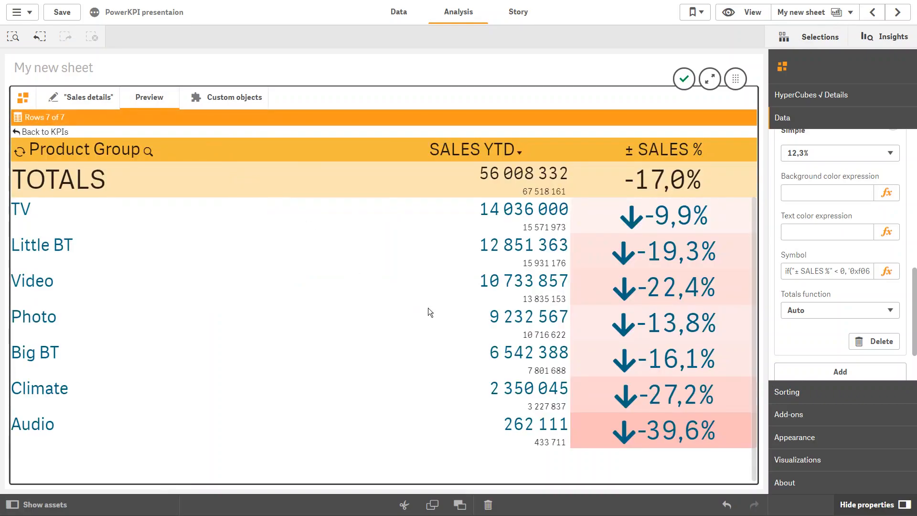
# - Add a second Value color action to the ± SALES % cell, applying Positive/Negative to the font color, and preview the table
pyautogui.click(63, 102)
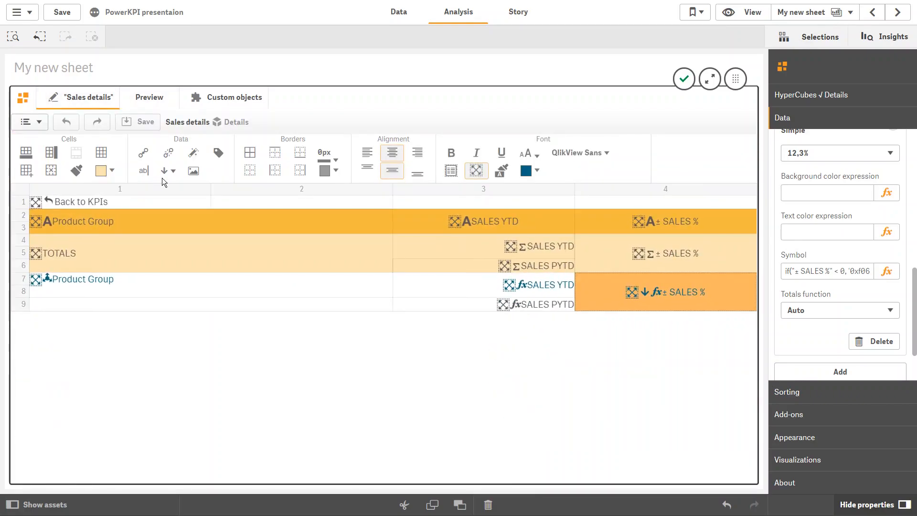
pyautogui.click(194, 156)
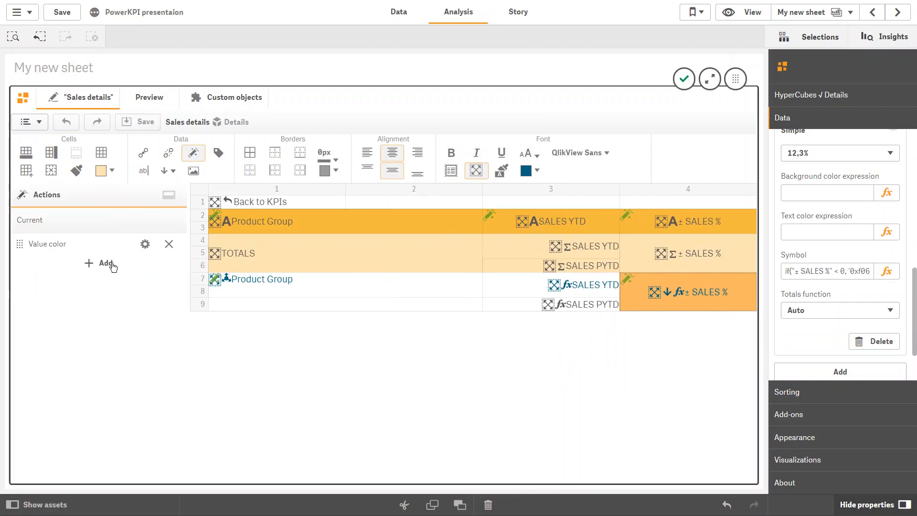
pyautogui.click(113, 267)
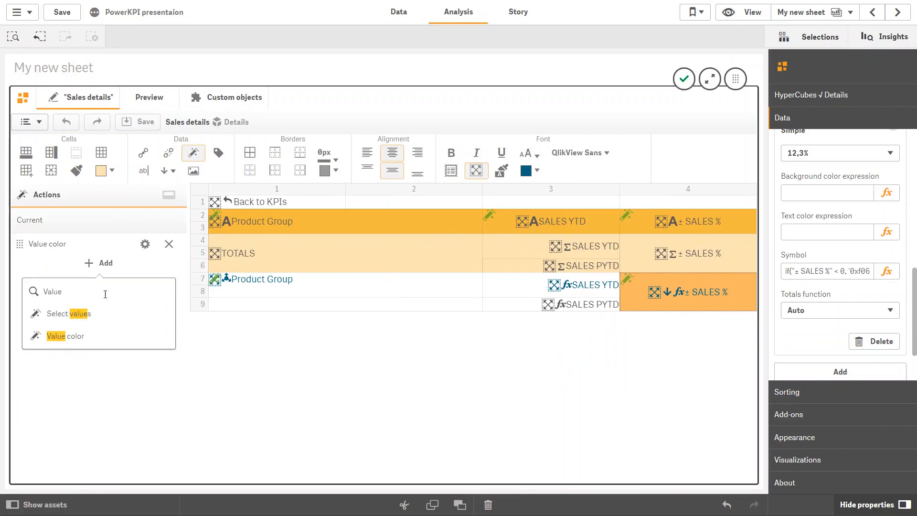
pyautogui.click(93, 334)
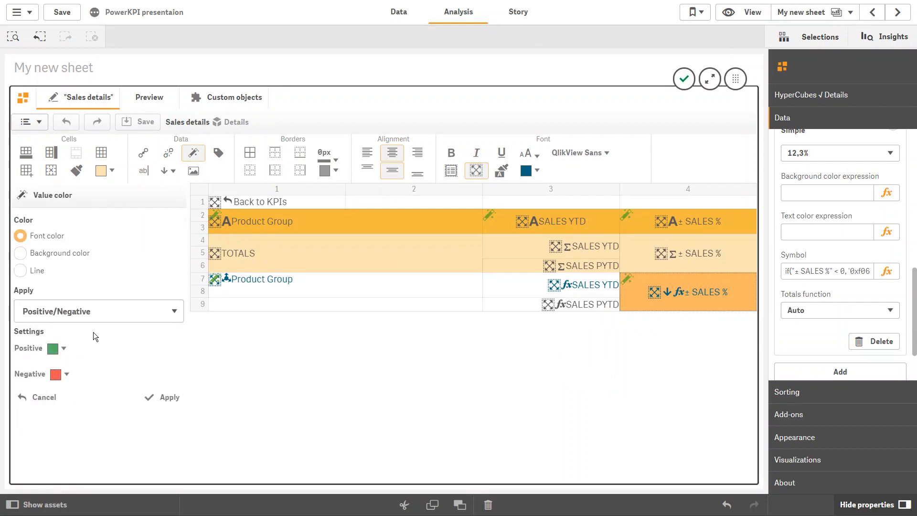
pyautogui.click(164, 397)
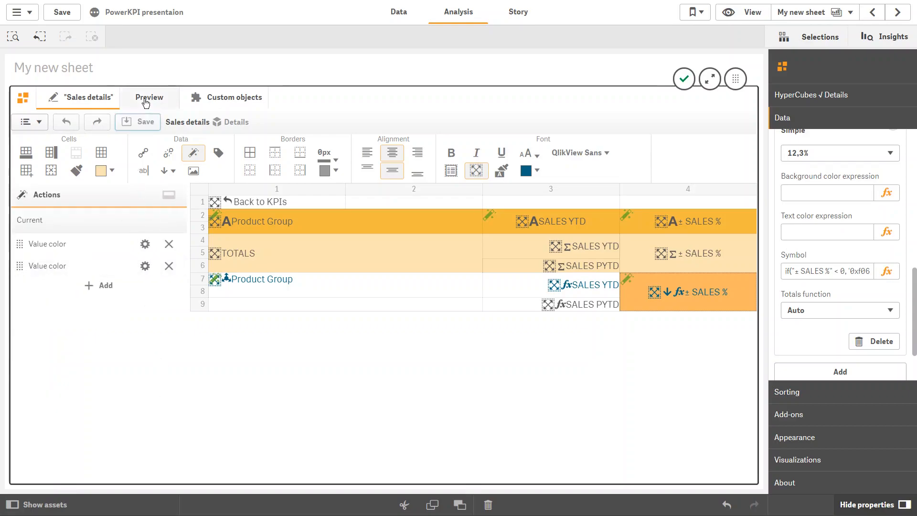
pyautogui.click(147, 97)
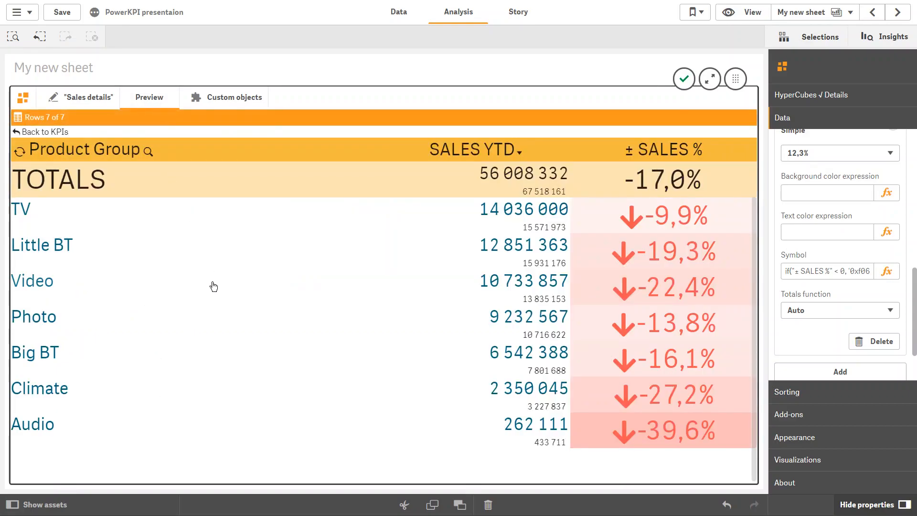
# - Set the font size of the header row from Product Group to ± SALES % to 18px
pyautogui.click(84, 97)
pyautogui.click(250, 219)
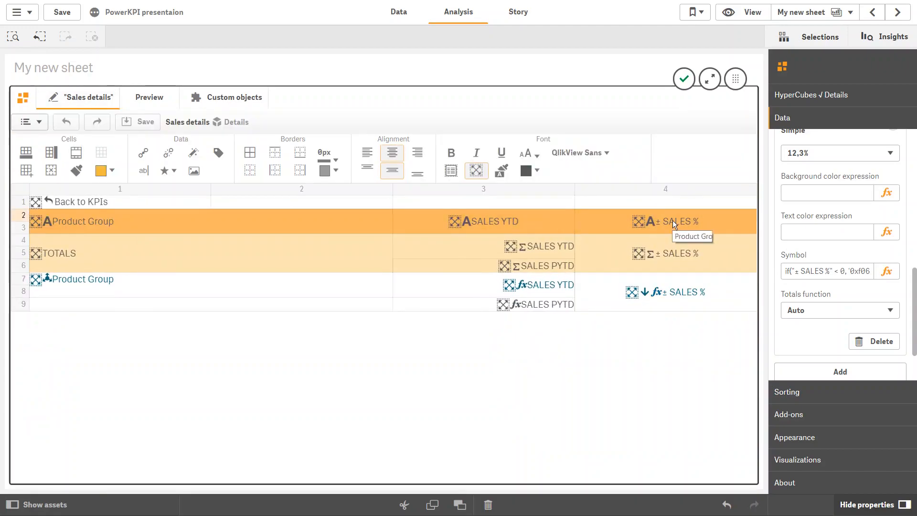
pyautogui.click(527, 157)
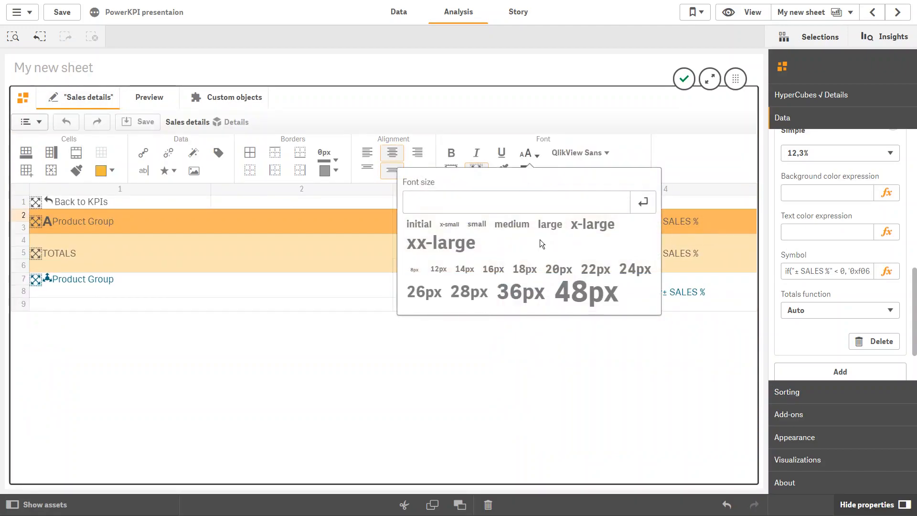
pyautogui.click(529, 268)
# - Set the font size of the TOTALS and product group rows to 26px, save the template, and preview the table
pyautogui.moveTo(205, 255); pyautogui.dragTo(524, 303)
pyautogui.click(527, 156)
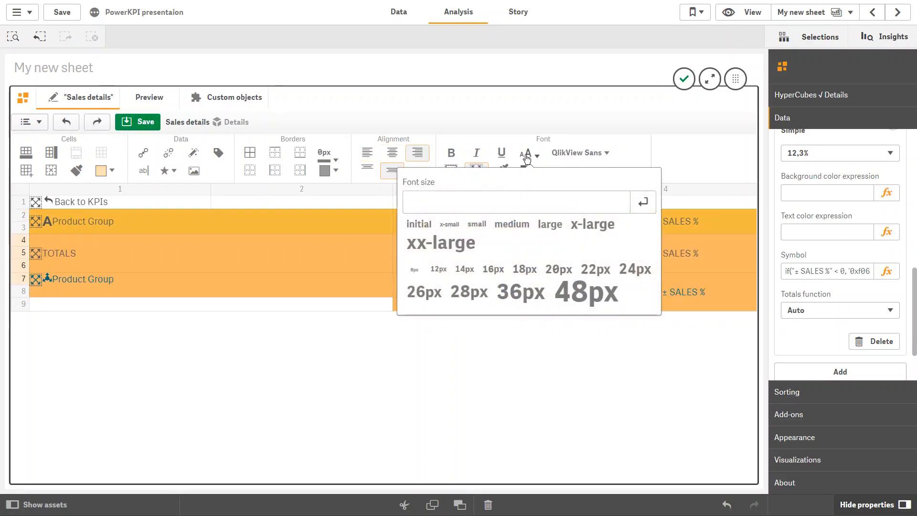
pyautogui.click(424, 292)
pyautogui.click(143, 123)
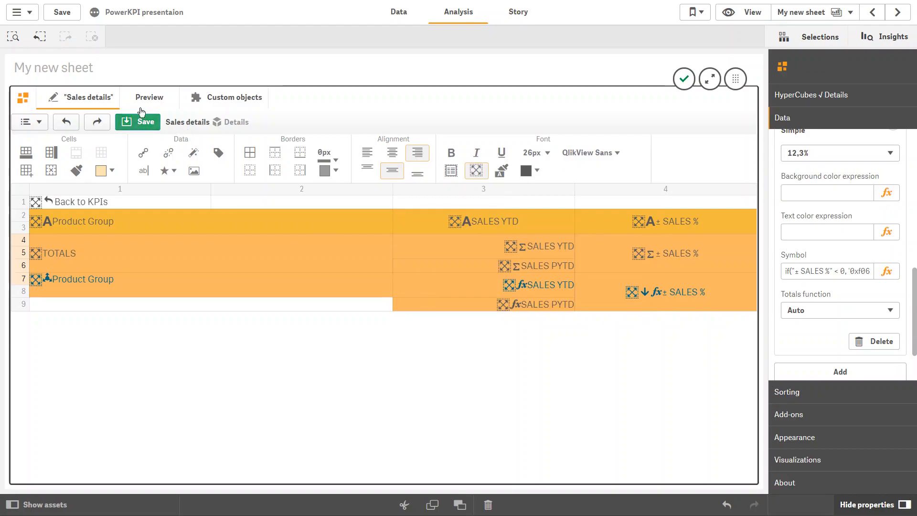
pyautogui.click(145, 102)
# - Give the product group row a 1px top border across all columns and preview the table
pyautogui.click(86, 98)
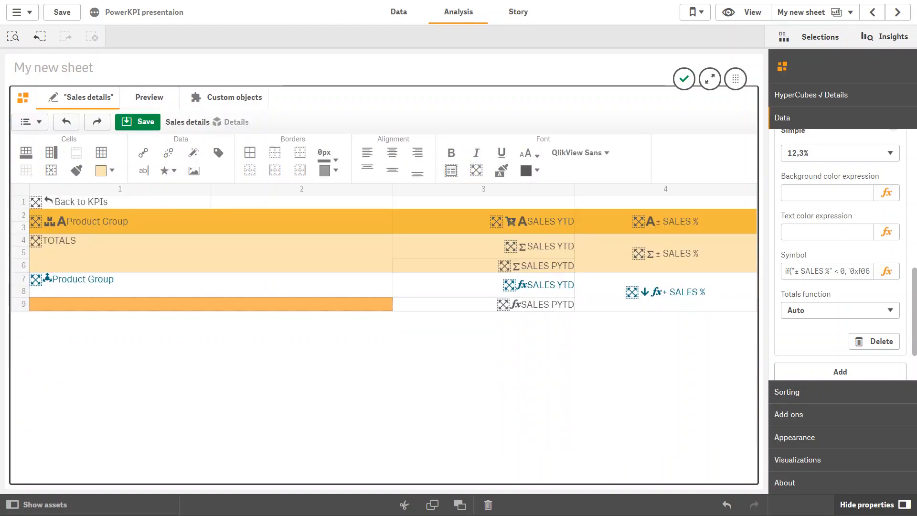
pyautogui.click(142, 280)
pyautogui.moveTo(142, 280); pyautogui.dragTo(621, 287)
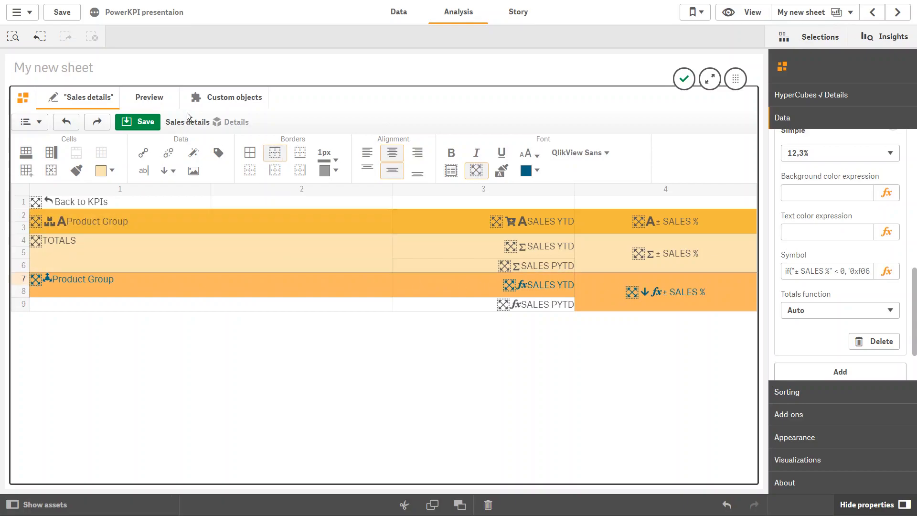
pyautogui.click(147, 98)
# - Change the product group row's border color to a lighter gray and preview the table
pyautogui.click(85, 100)
pyautogui.click(330, 171)
pyautogui.click(318, 295)
pyautogui.click(361, 375)
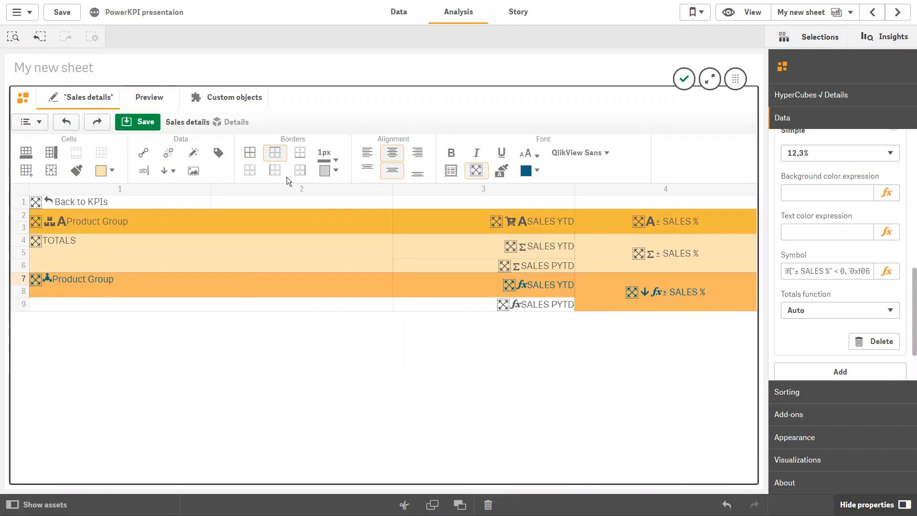
pyautogui.click(161, 98)
# - Bind the SALES YTD measure to the empty cell in row 9 below the Product Group cell
pyautogui.click(91, 99)
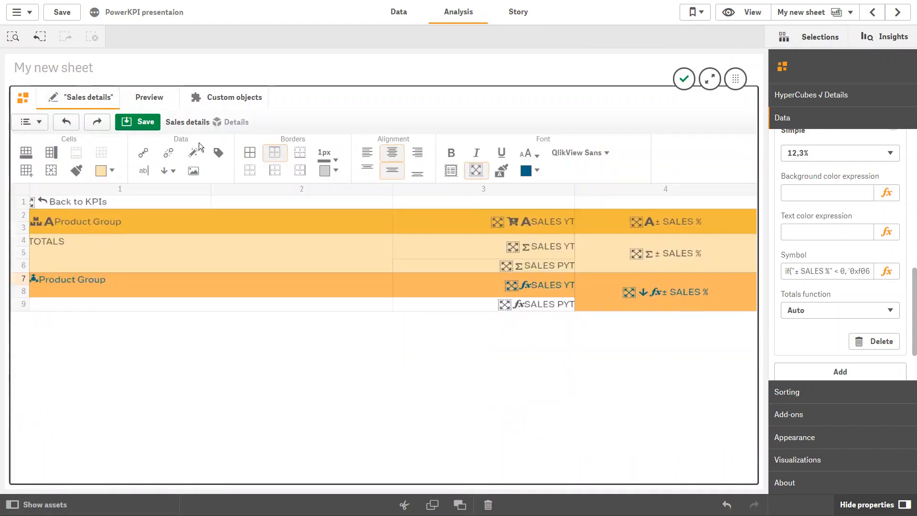
pyautogui.click(242, 305)
pyautogui.click(143, 154)
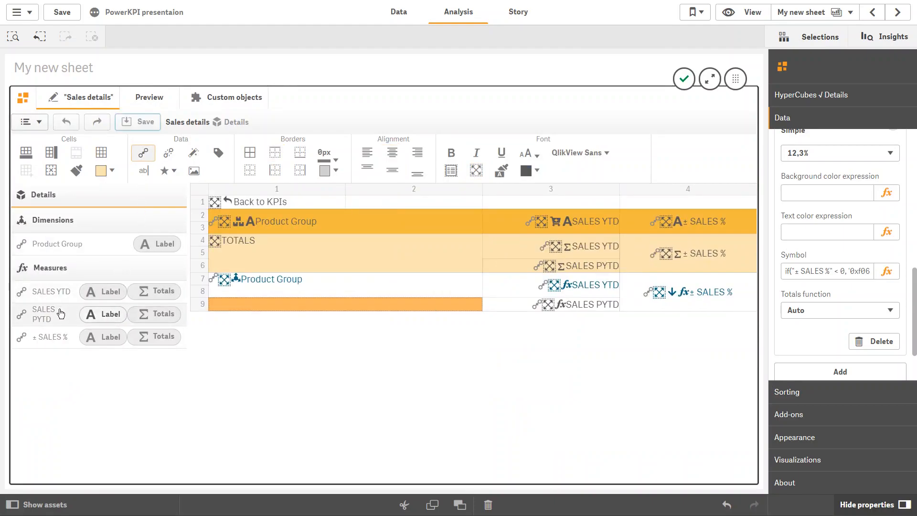
pyautogui.moveTo(48, 292); pyautogui.dragTo(258, 305)
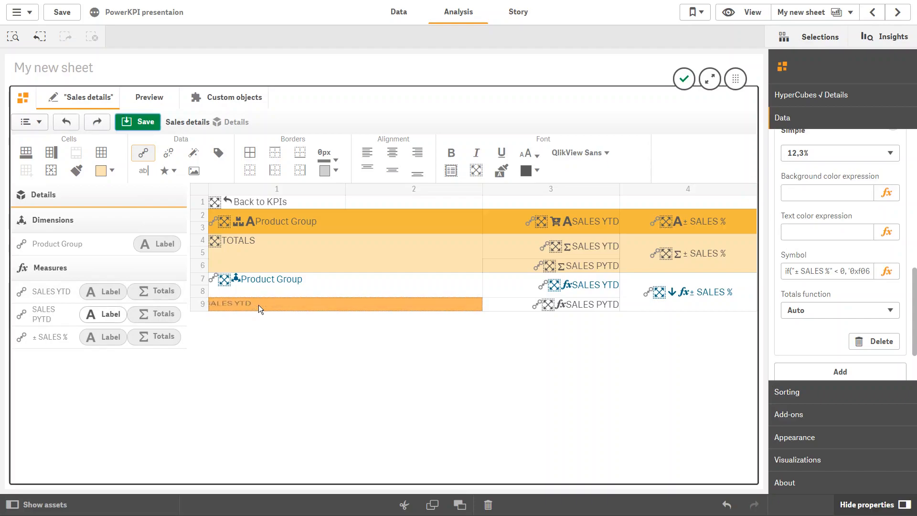
pyautogui.click(143, 153)
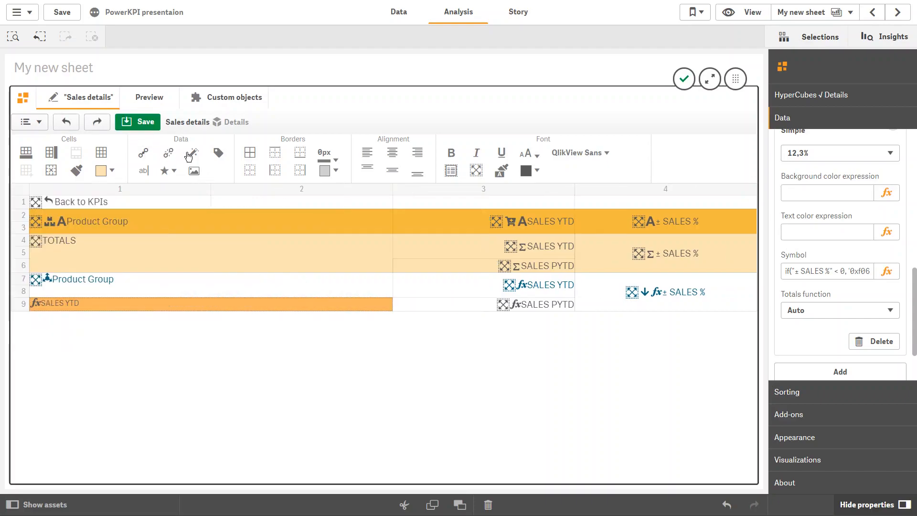
# - Add a Mini chart action of the Histogram type to the SALES YTD cell in row 9
pyautogui.click(194, 153)
pyautogui.click(104, 262)
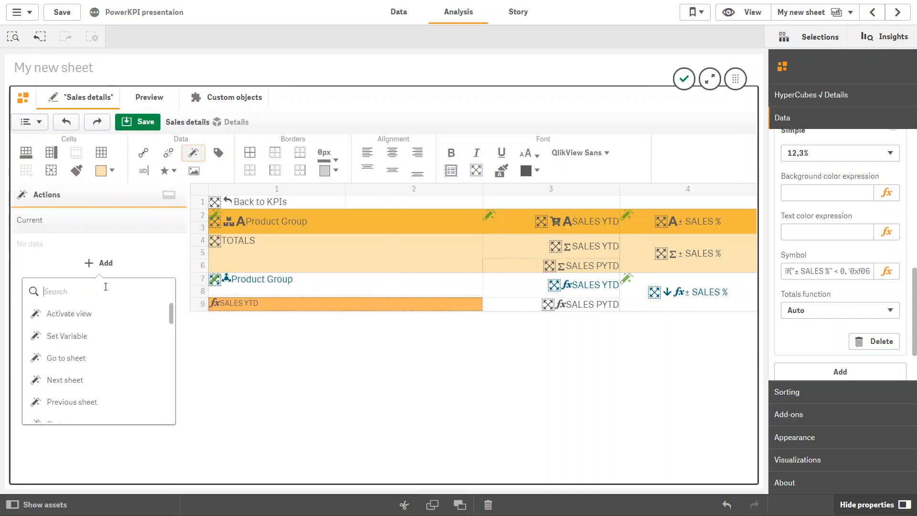
pyautogui.write('mini')
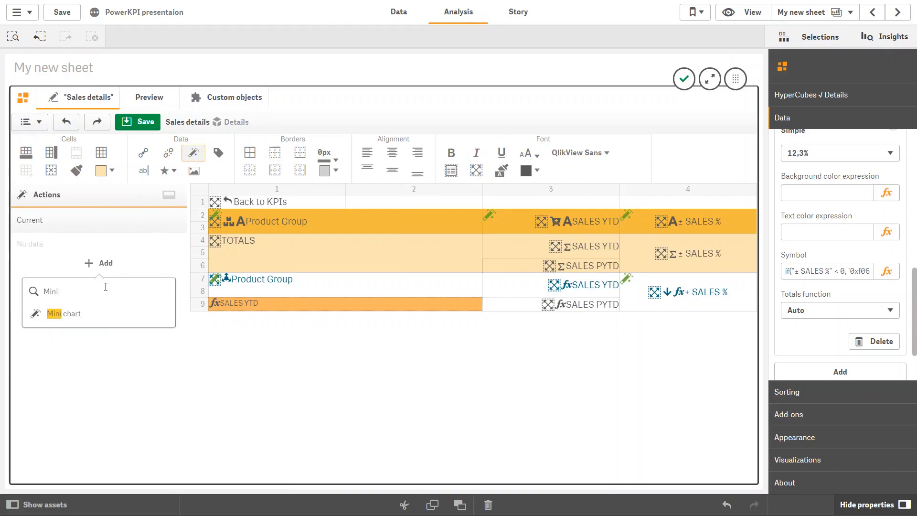
pyautogui.click(94, 311)
# - Set the mini chart's width to 70% and height to 50%, apply the action, and preview the table
pyautogui.click(97, 457)
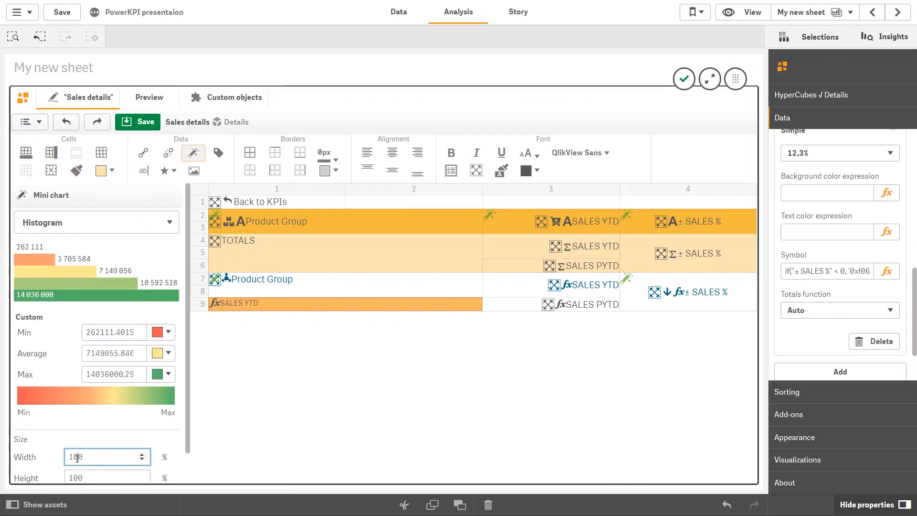
pyautogui.press('Home')
pyautogui.hotkey('shift', 'Right')
pyautogui.hotkey('shift', 'Right')
pyautogui.write('7')
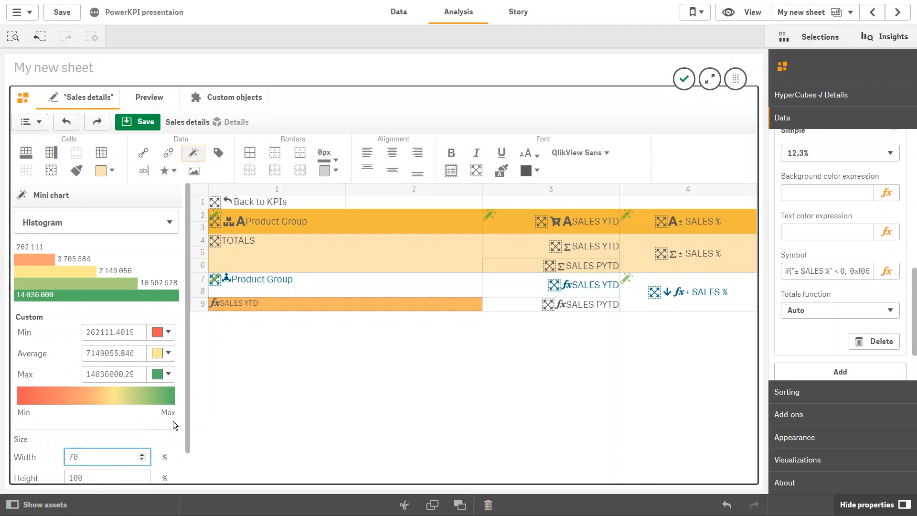
pyautogui.moveTo(188, 387); pyautogui.dragTo(188, 436)
pyautogui.doubleClick(86, 451)
pyautogui.write('50')
pyautogui.click(160, 472)
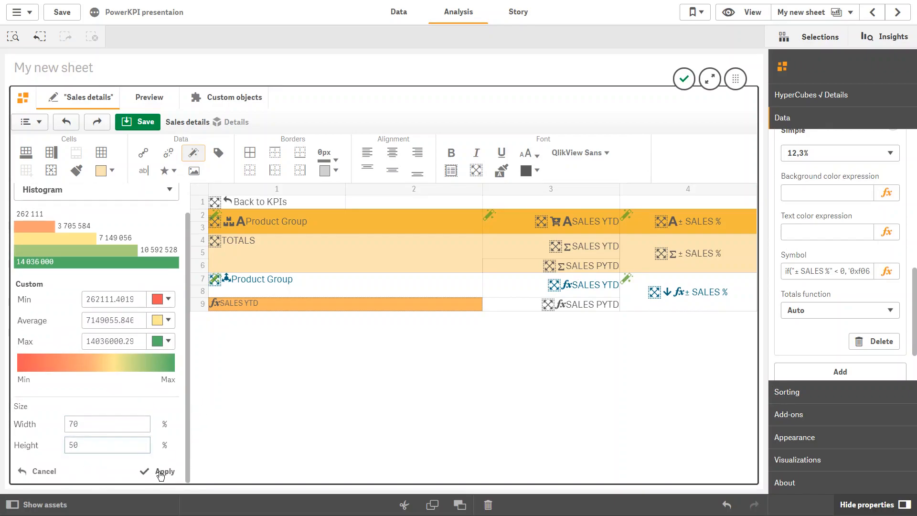
pyautogui.click(150, 98)
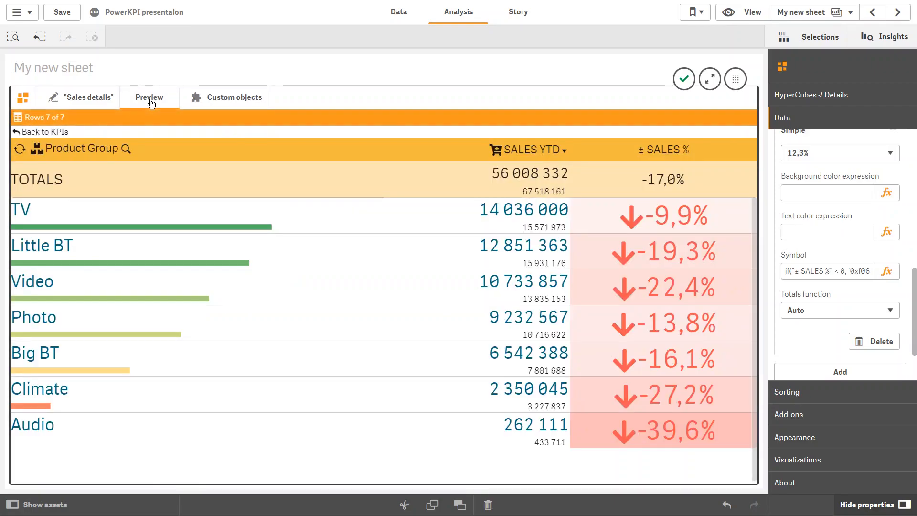
# - In the KPIs view, add an Activate view action to the ± SALES % cell linking to Sales details, and save
pyautogui.click(248, 258)
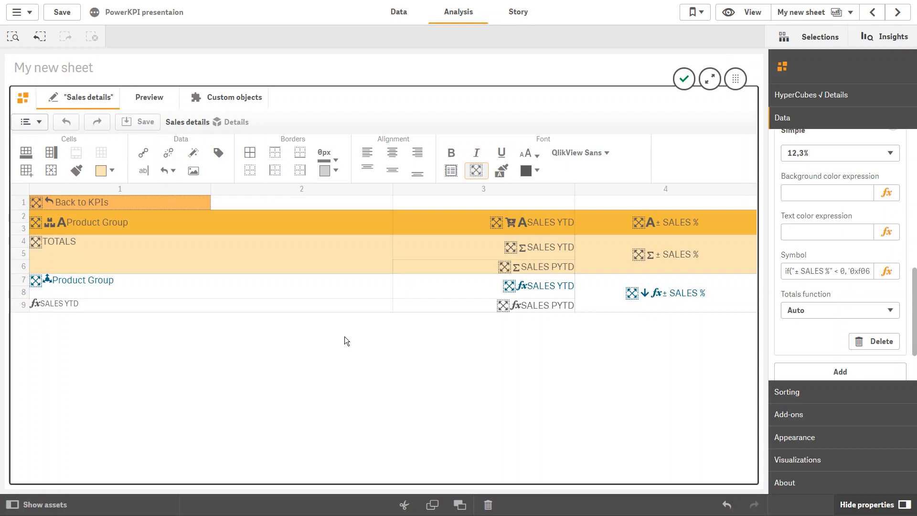
pyautogui.click(23, 97)
pyautogui.click(32, 124)
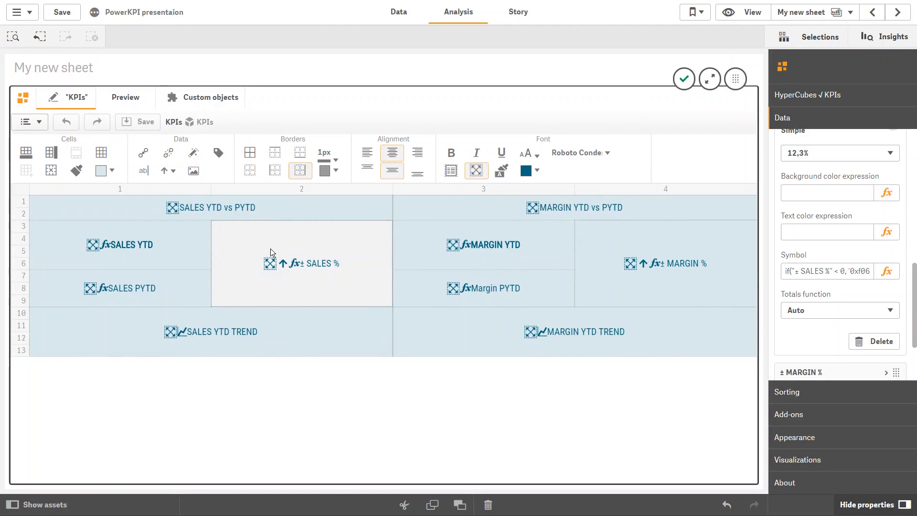
pyautogui.click(194, 152)
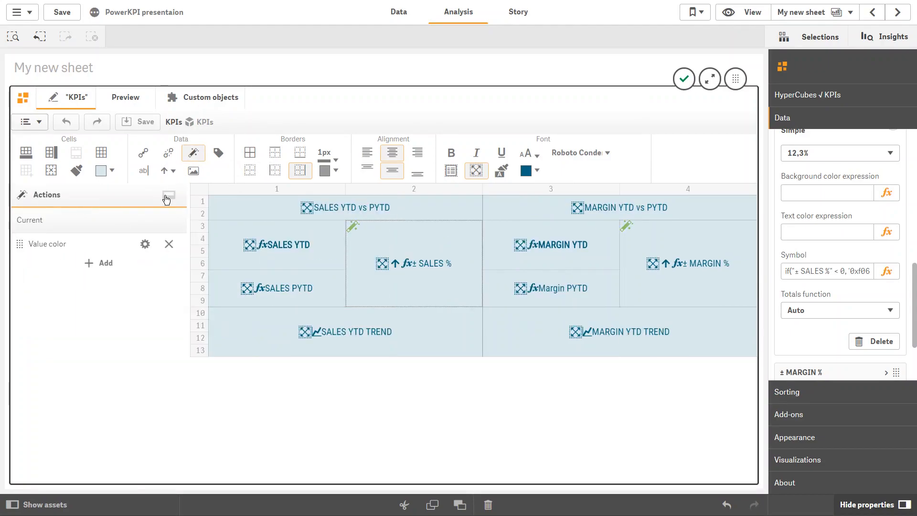
pyautogui.click(105, 263)
pyautogui.click(84, 313)
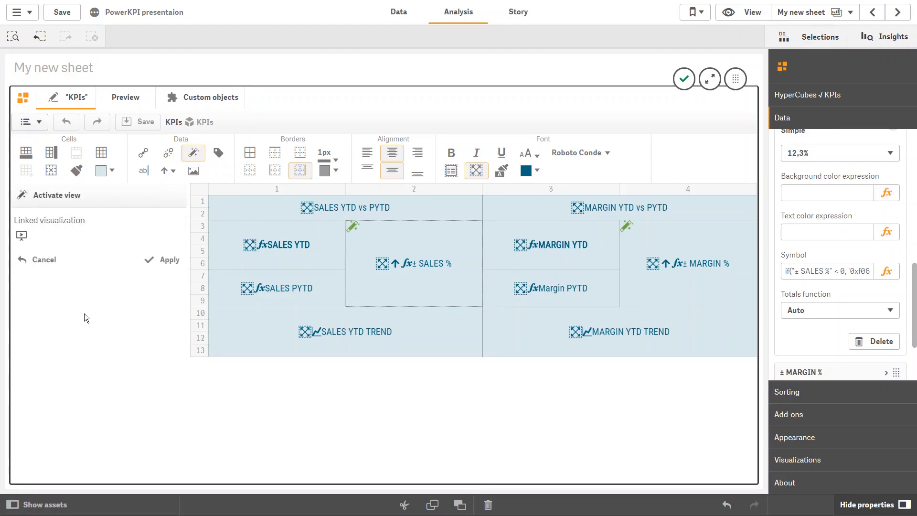
pyautogui.click(21, 235)
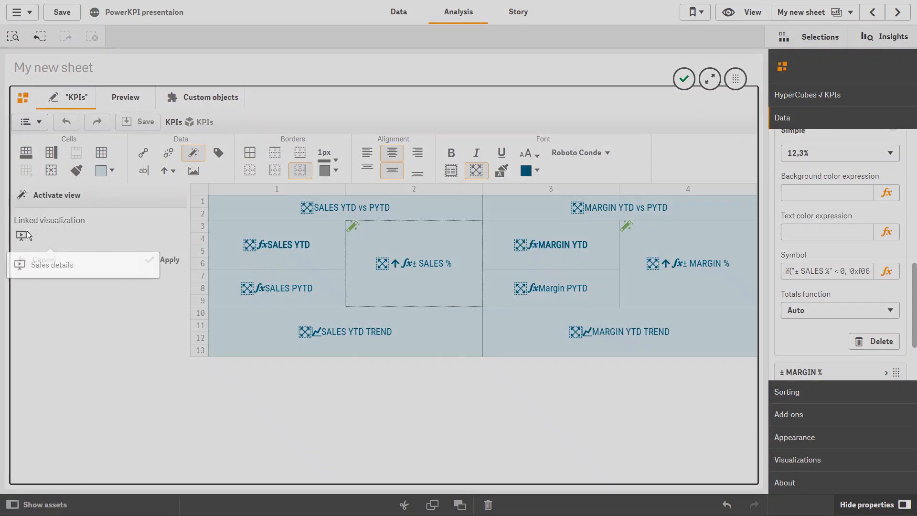
pyautogui.click(31, 266)
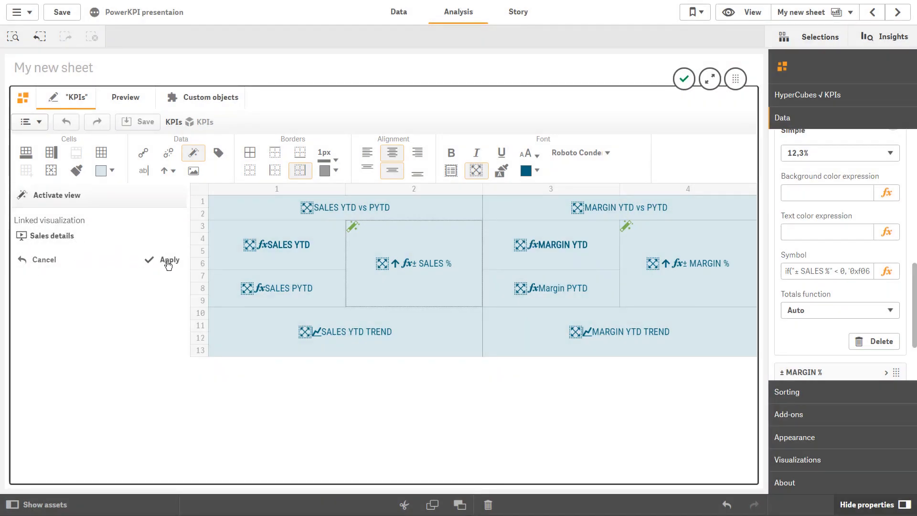
pyautogui.click(168, 261)
pyautogui.click(153, 125)
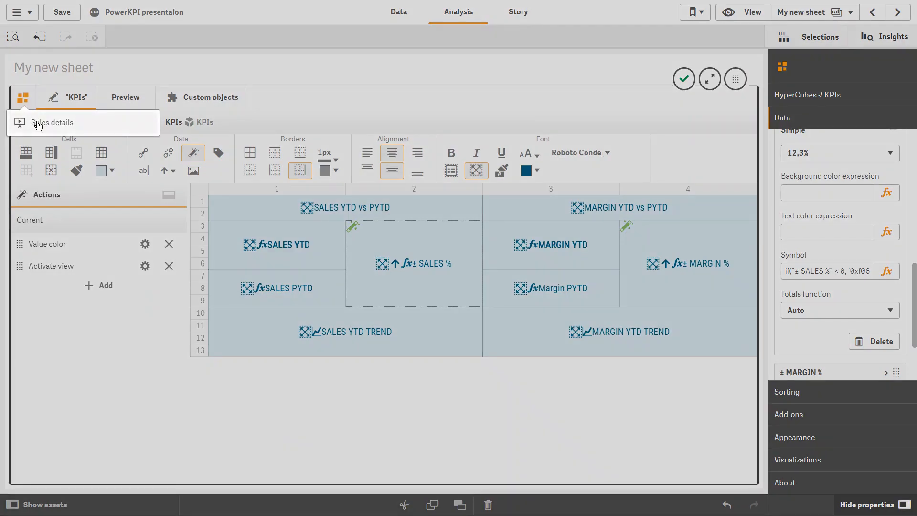
# - In the Sales details view, add an Activate view action to the Back to KPIs cell, linking to KPIs
pyautogui.click(39, 125)
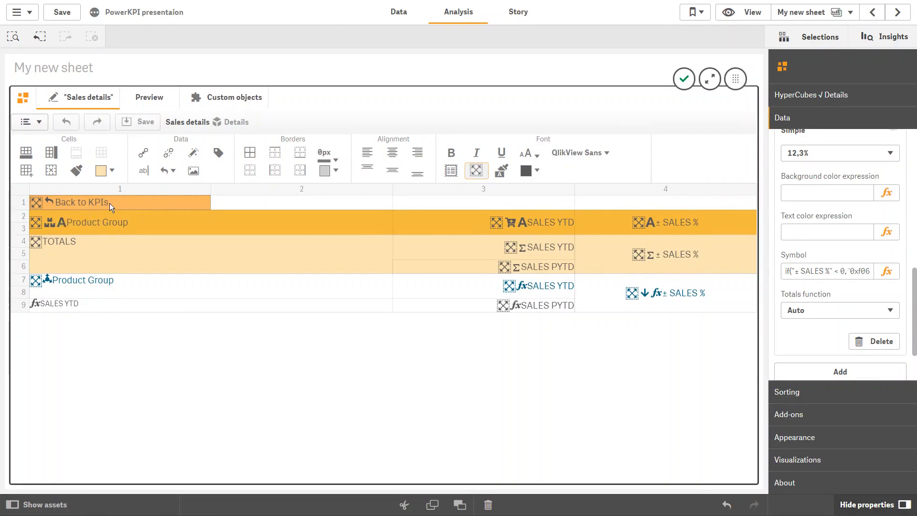
pyautogui.click(194, 152)
pyautogui.click(106, 263)
pyautogui.click(83, 318)
pyautogui.click(23, 236)
pyautogui.click(37, 264)
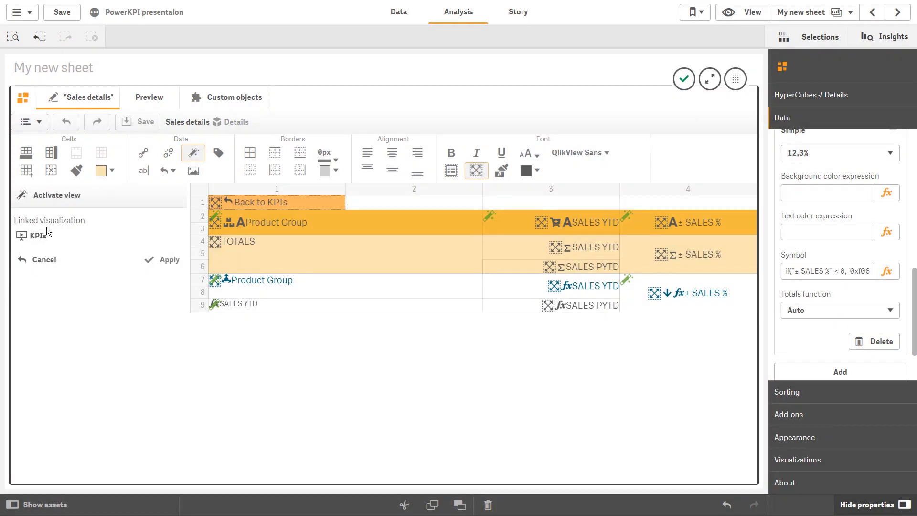
pyautogui.click(154, 258)
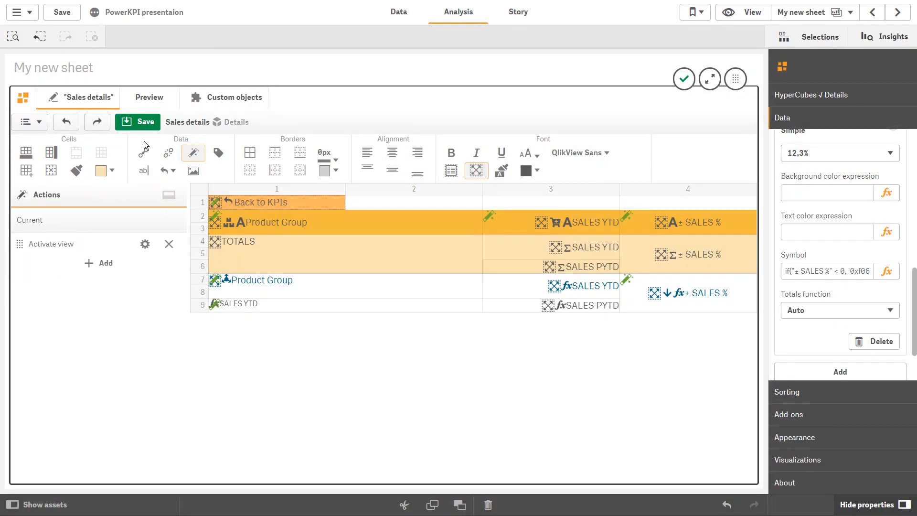
# - Finish editing the object and test the links from Sales details to KPIs and back
pyautogui.click(683, 81)
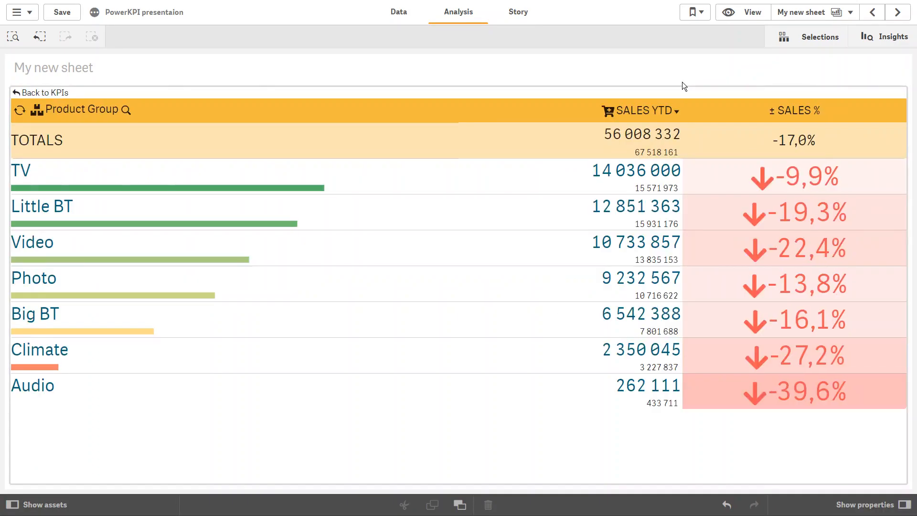
pyautogui.click(25, 96)
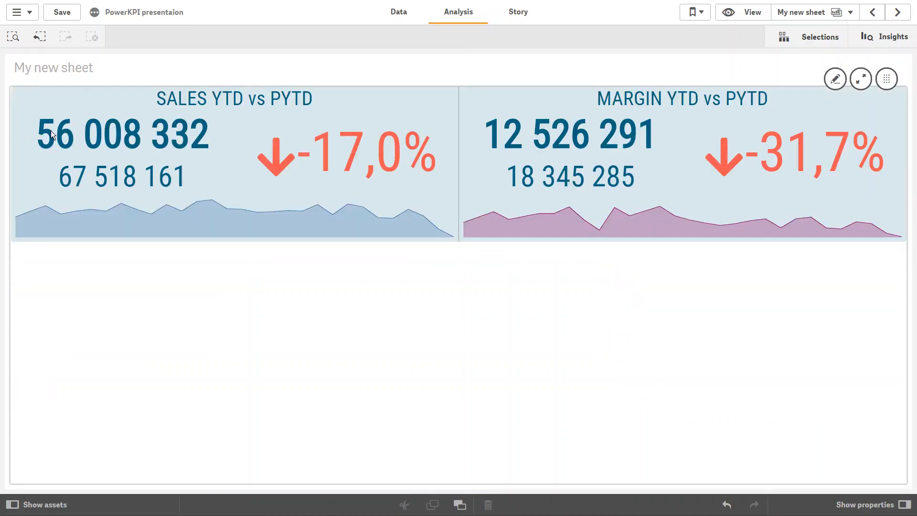
pyautogui.click(318, 165)
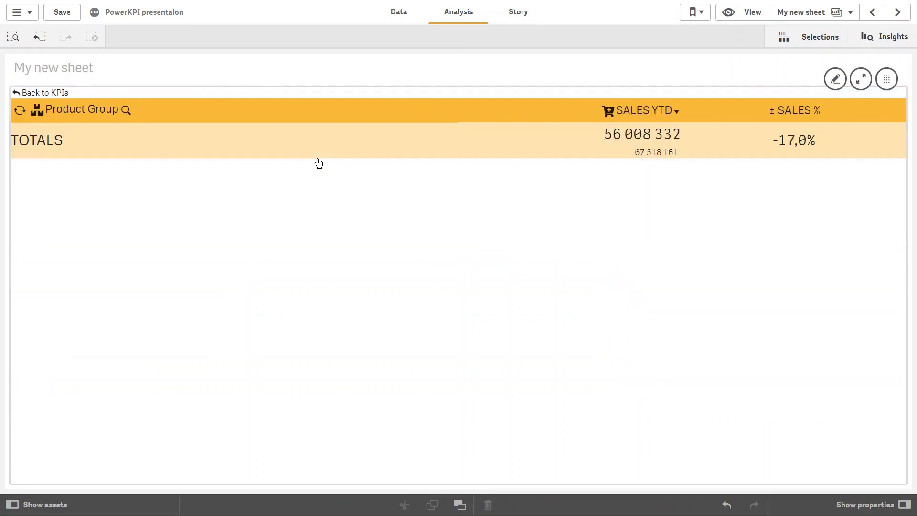
# - Switch the table's dimension to Product Line and sort it by SALES YTD, then by ± SALES % in descending order
pyautogui.click(20, 111)
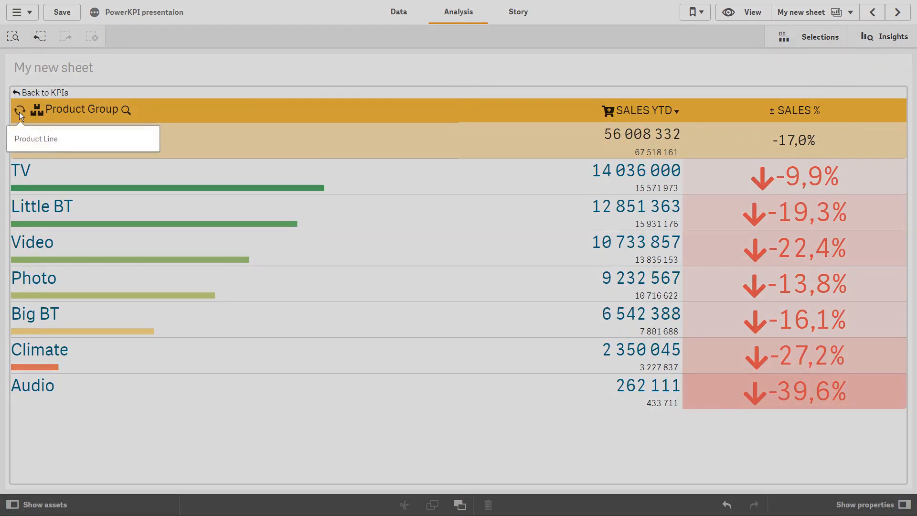
pyautogui.click(23, 140)
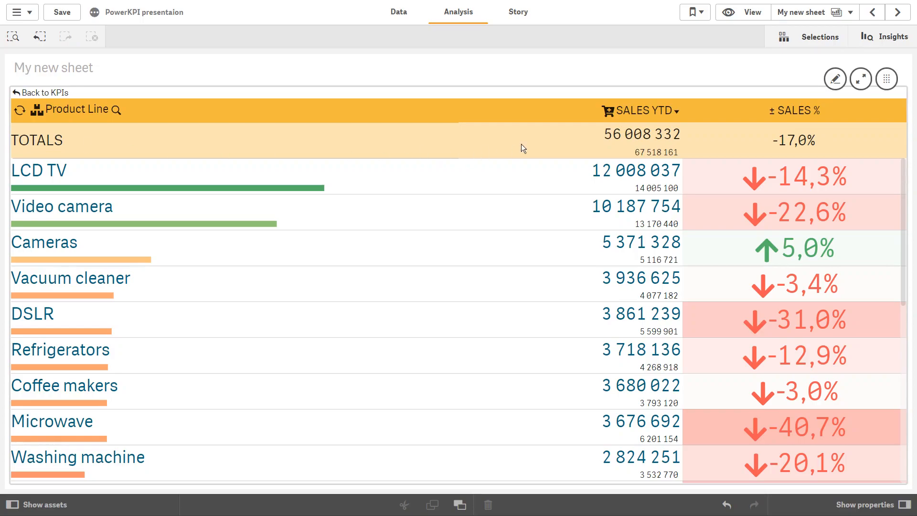
pyautogui.click(640, 110)
pyautogui.click(640, 110)
pyautogui.click(792, 112)
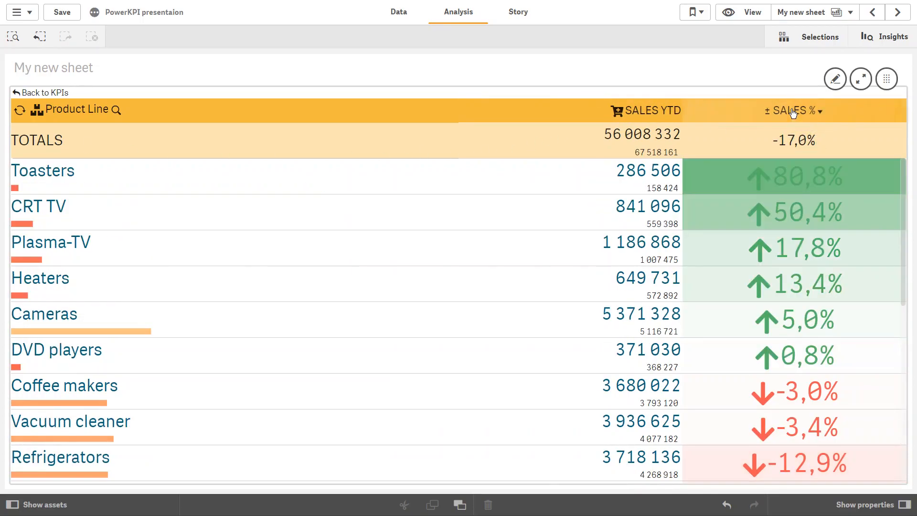
pyautogui.click(793, 112)
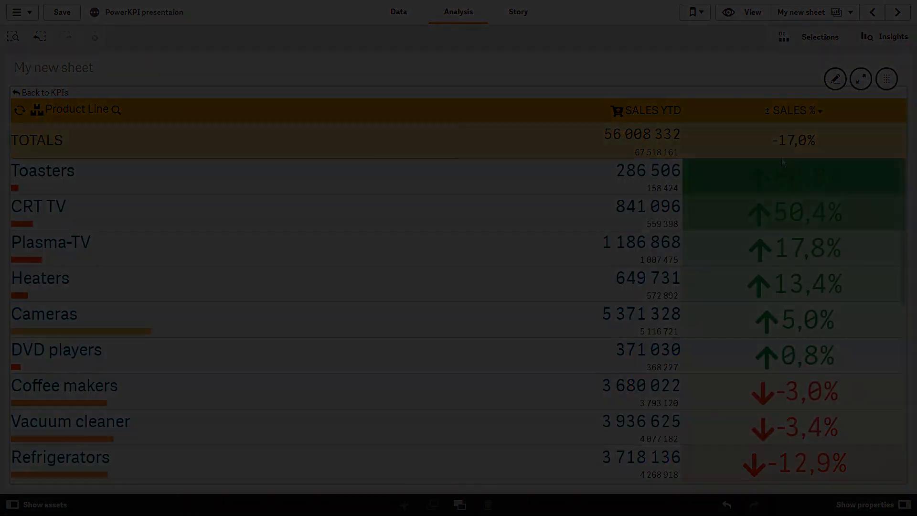